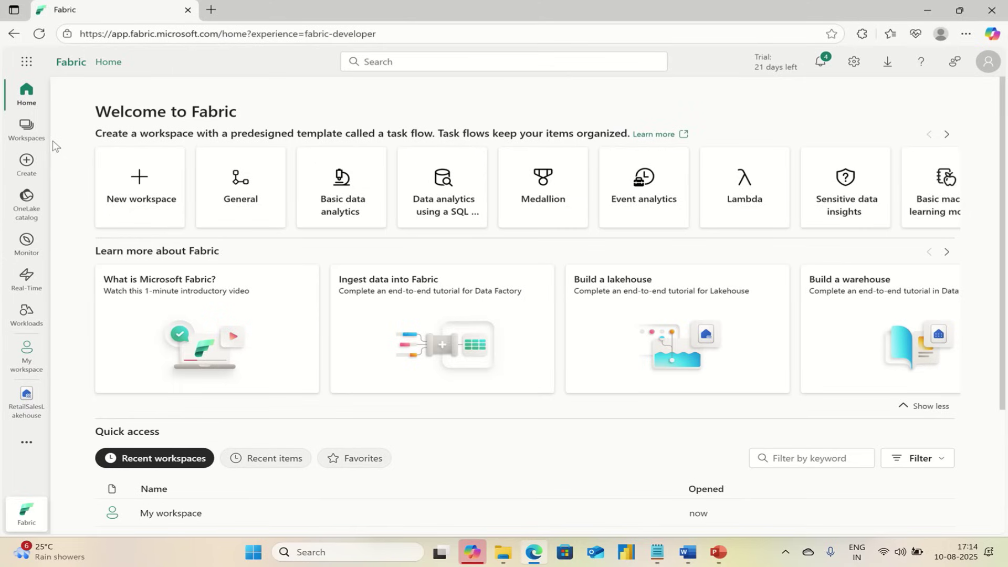
Step: Create a workspace named 'Sales Workspace' using the Trial licence mode
{"action": "left_click", "coordinate": [27, 130]}
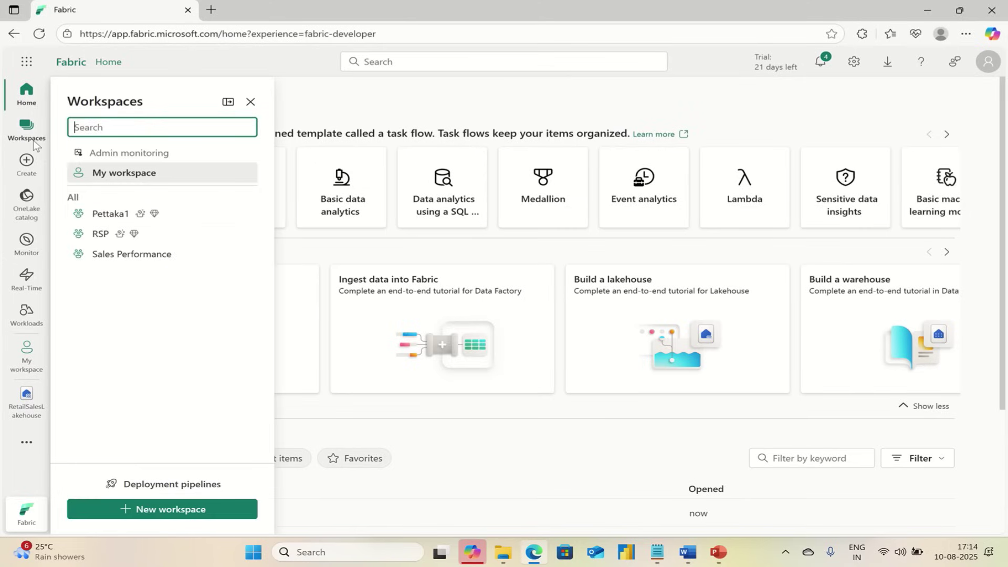
{"action": "left_click", "coordinate": [157, 510]}
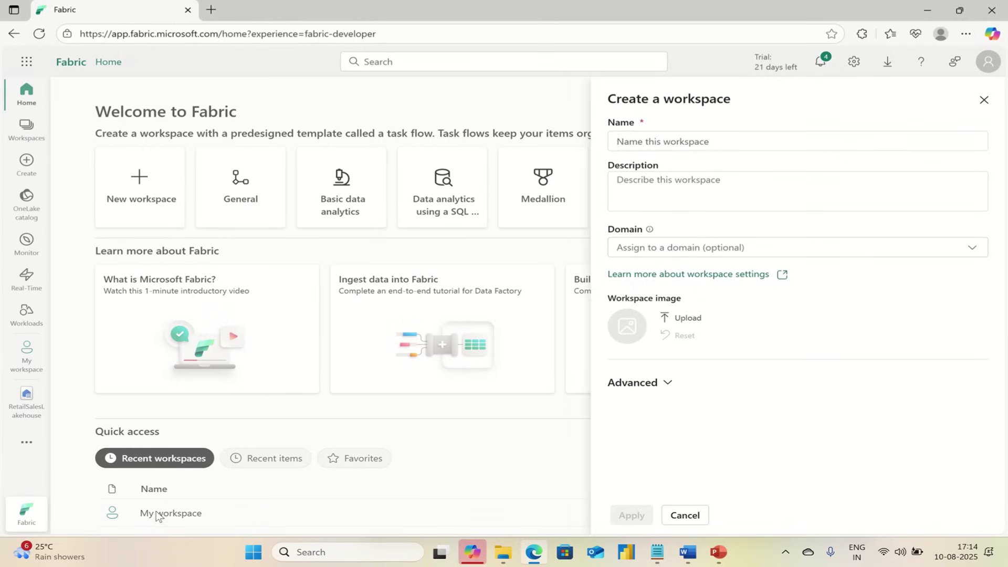
{"action": "left_click", "coordinate": [693, 143]}
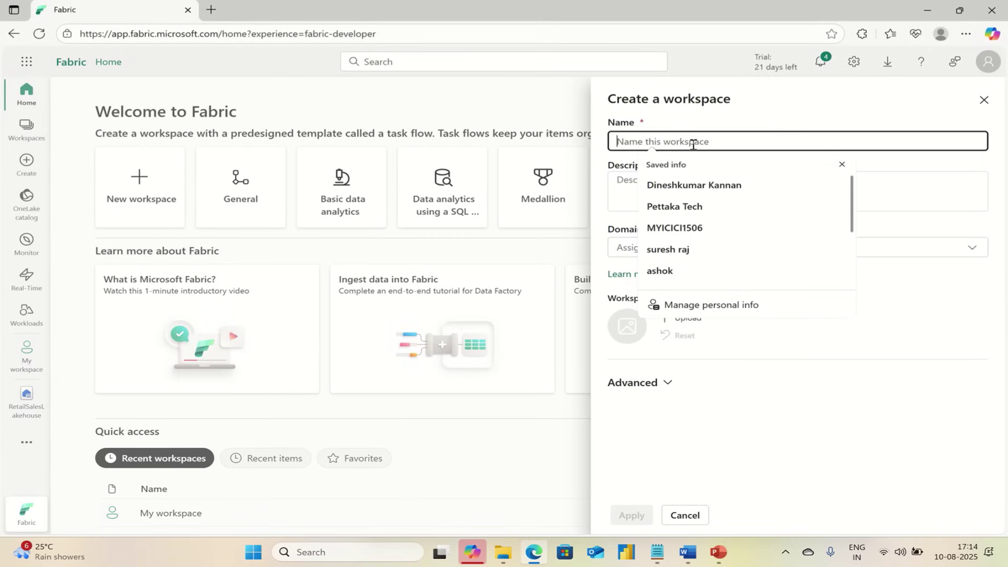
{"action": "left_click", "coordinate": [940, 154]}
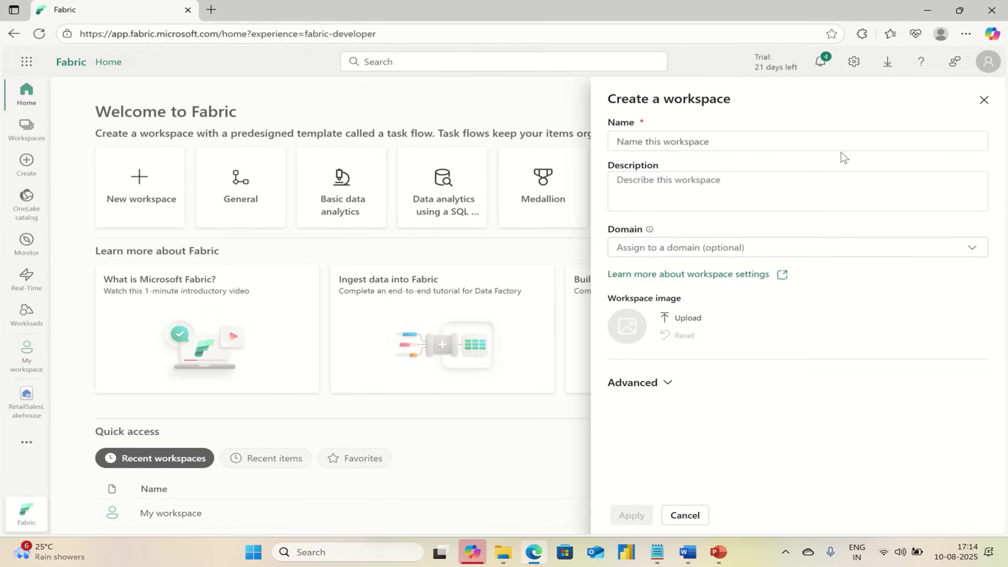
{"action": "left_click", "coordinate": [778, 143]}
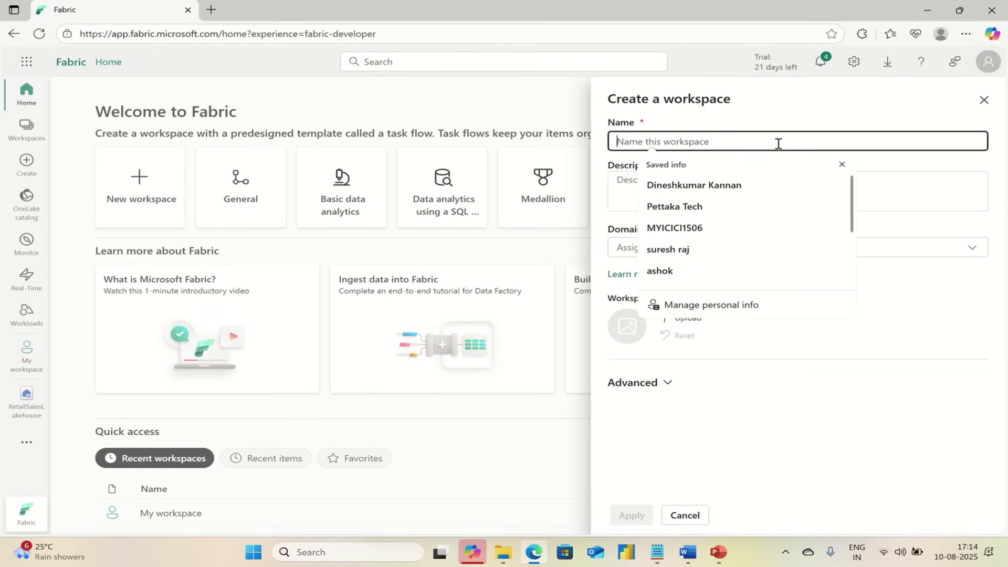
{"action": "type", "text": "Sales Workspace"}
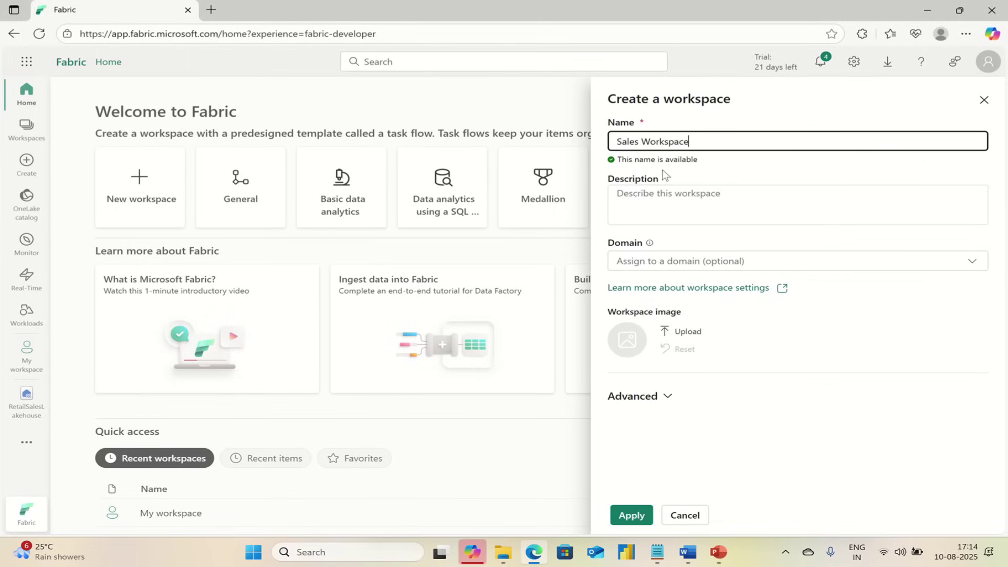
{"action": "left_click", "coordinate": [667, 397]}
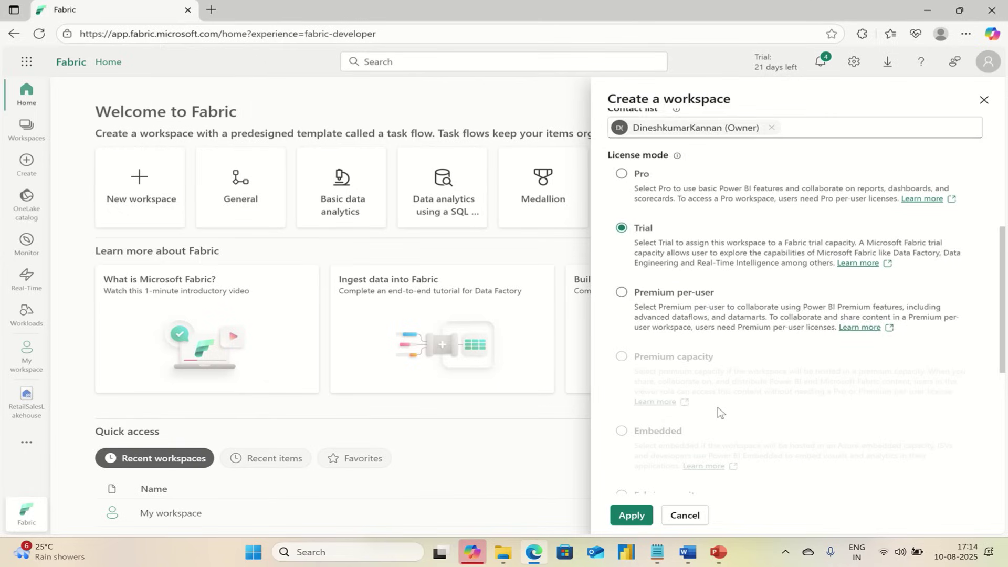
{"action": "scroll", "coordinate": [717, 412], "scroll_direction": "down", "scroll_amount": 2}
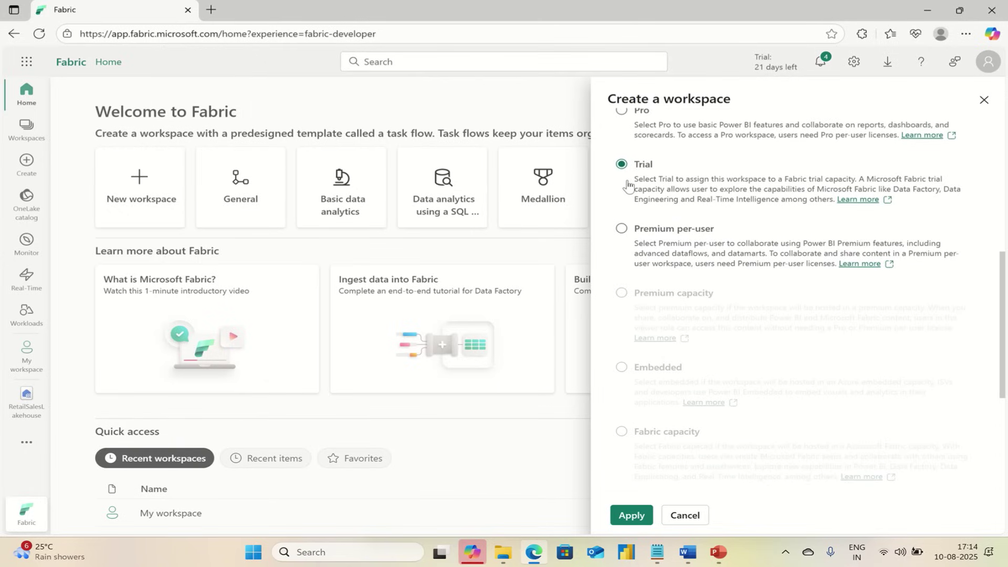
{"action": "left_click", "coordinate": [644, 517]}
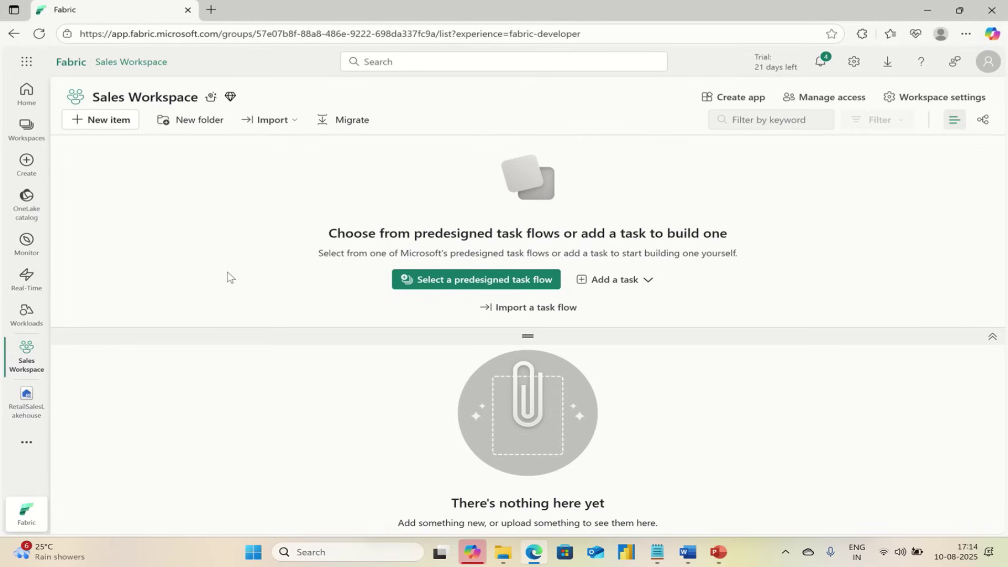
Step: Create a new Lakehouse item named MySalesLakehouse in Sales Workspace
{"action": "left_click", "coordinate": [102, 121]}
{"action": "scroll", "coordinate": [558, 337], "scroll_direction": "down", "scroll_amount": 10}
{"action": "left_click", "coordinate": [482, 379]}
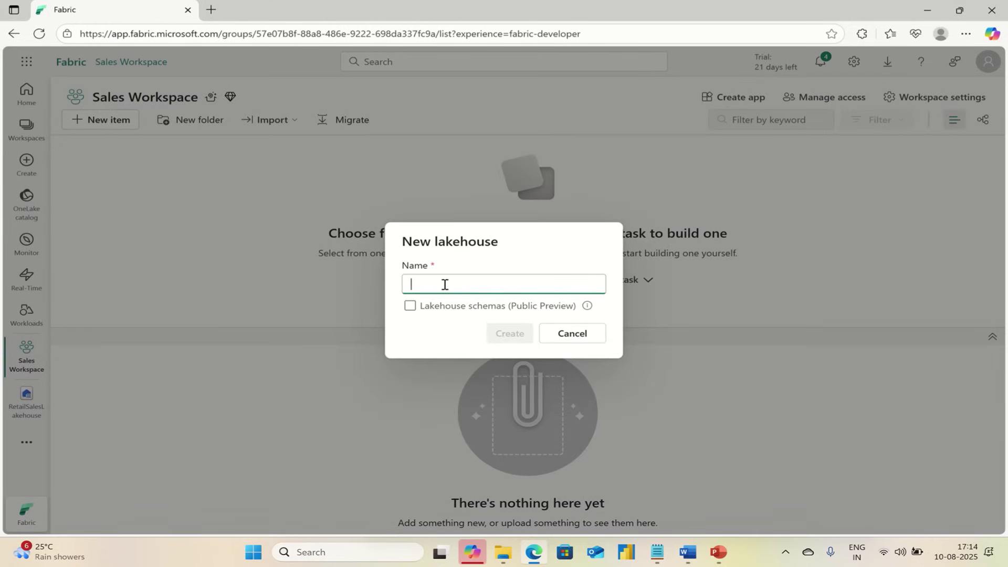
{"action": "type", "text": "MySalesLake"}
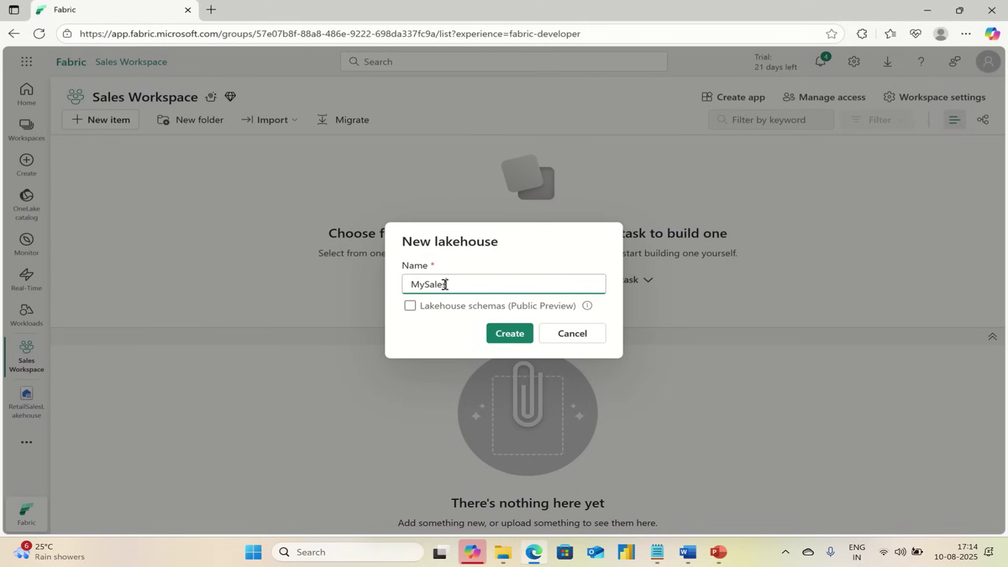
{"action": "type", "text": "house"}
{"action": "left_click", "coordinate": [490, 335]}
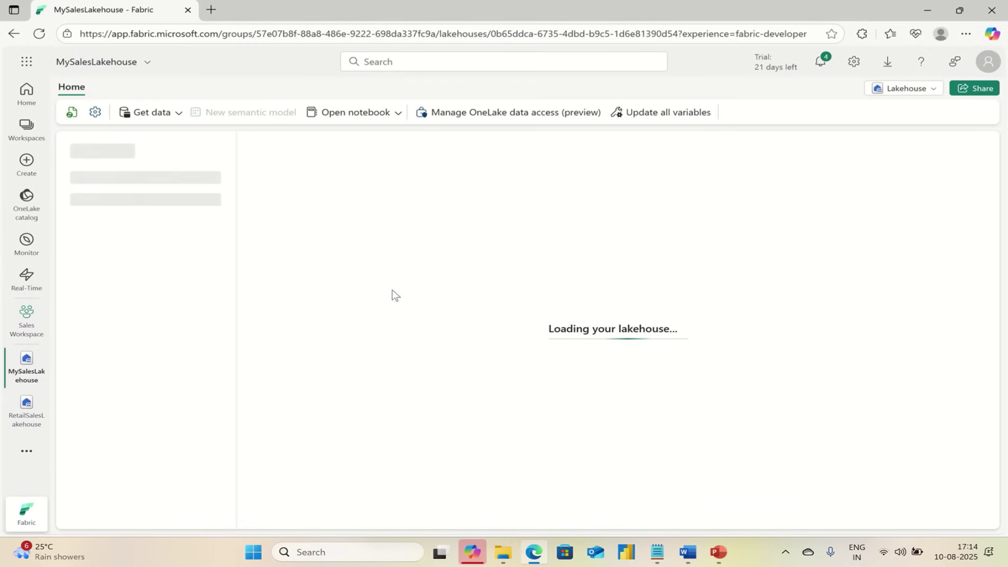
Step: Choose Sales_data.csv from Documents as the file to upload into the Files folder
{"action": "left_click", "coordinate": [216, 251]}
{"action": "left_click", "coordinate": [217, 255]}
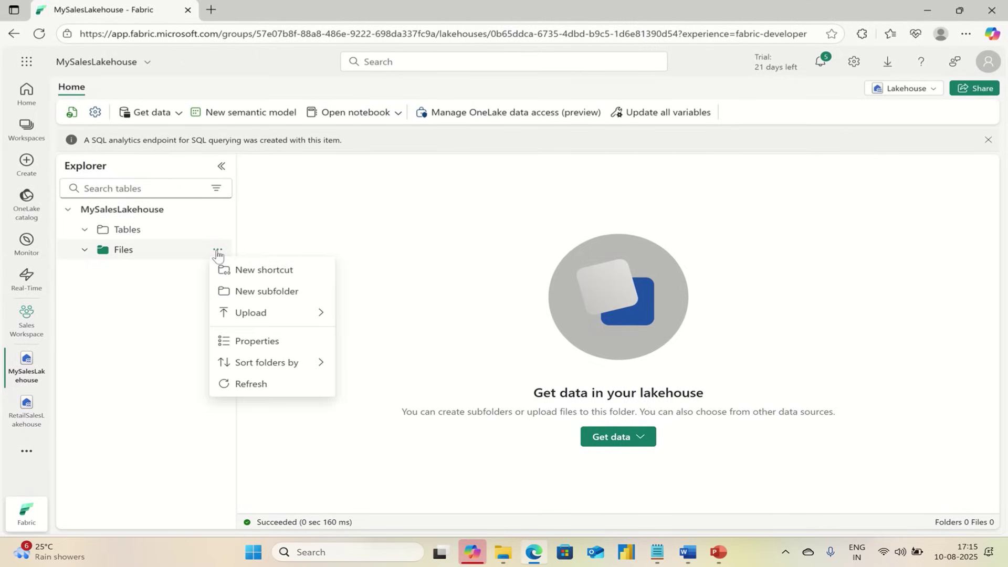
{"action": "mouse_move", "coordinate": [313, 316]}
{"action": "left_click", "coordinate": [349, 317]}
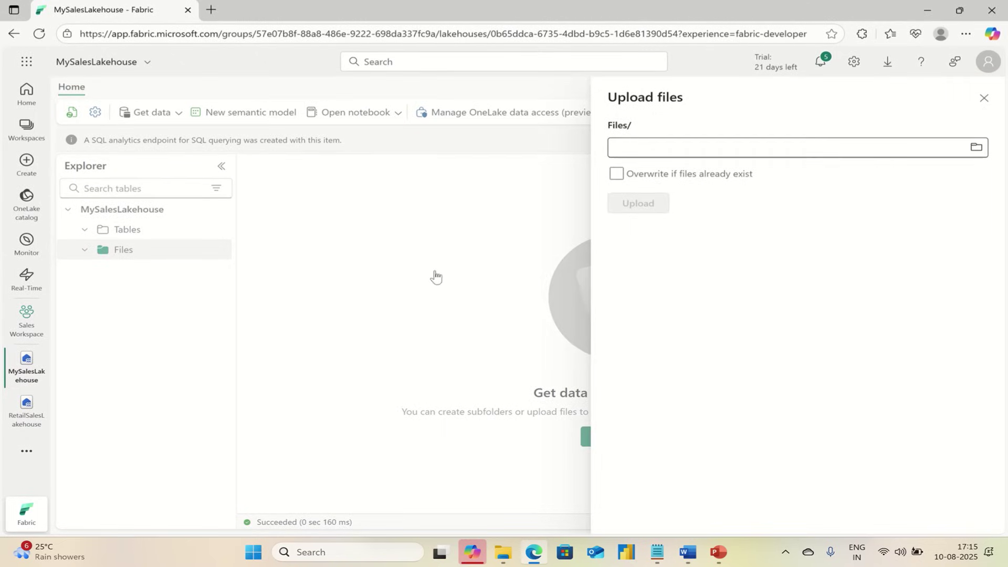
{"action": "left_click", "coordinate": [977, 148]}
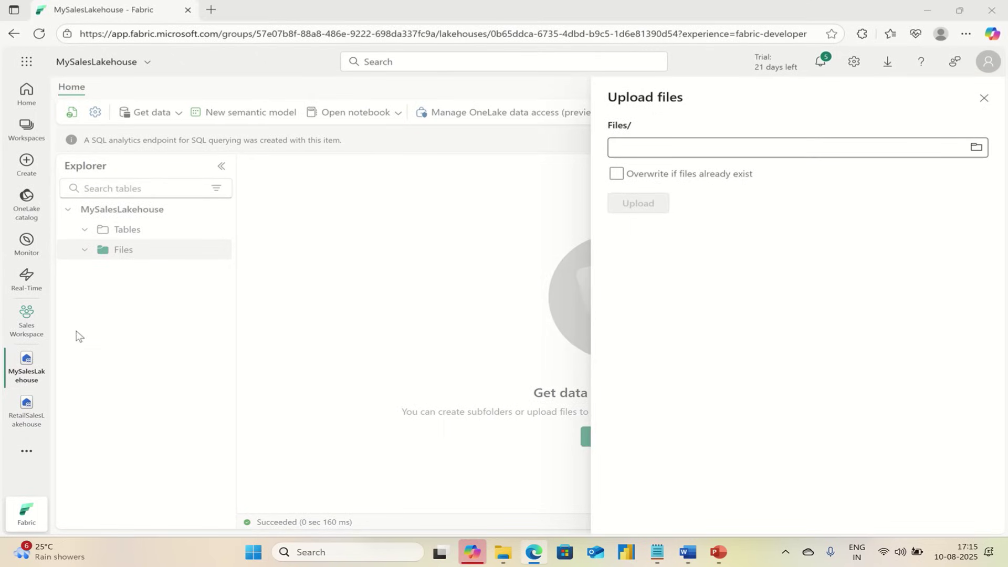
{"action": "left_click", "coordinate": [52, 201]}
{"action": "left_click", "coordinate": [158, 154]}
{"action": "left_click", "coordinate": [550, 281]}
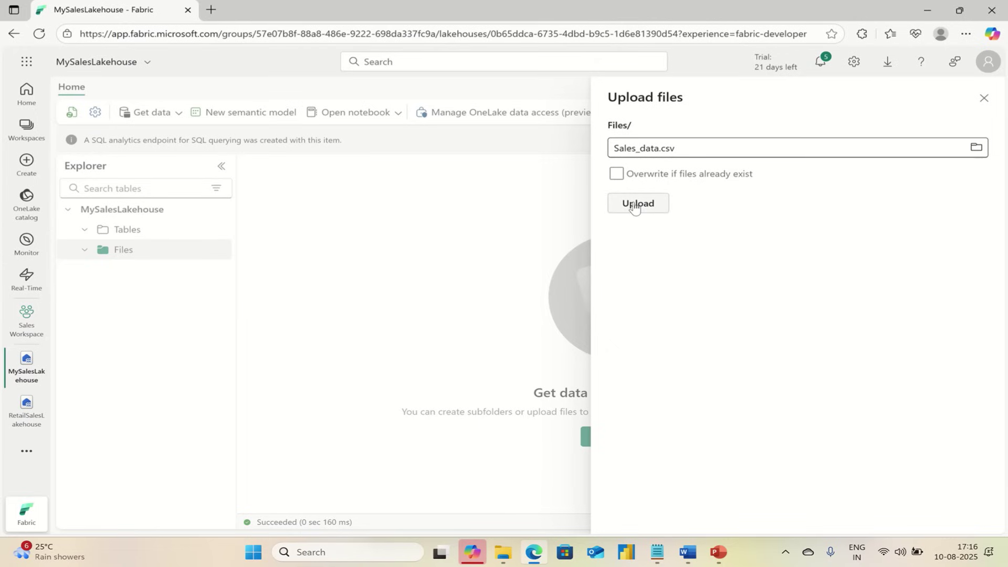
Step: Upload Sales_data.csv, close the upload panel and refresh the lakehouse
{"action": "left_click", "coordinate": [635, 204]}
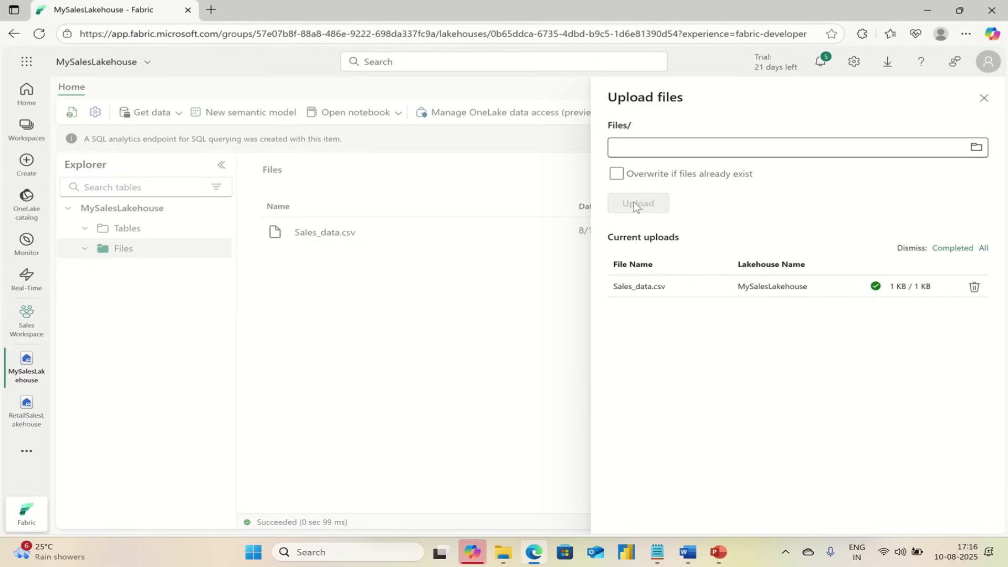
{"action": "left_click", "coordinate": [981, 99]}
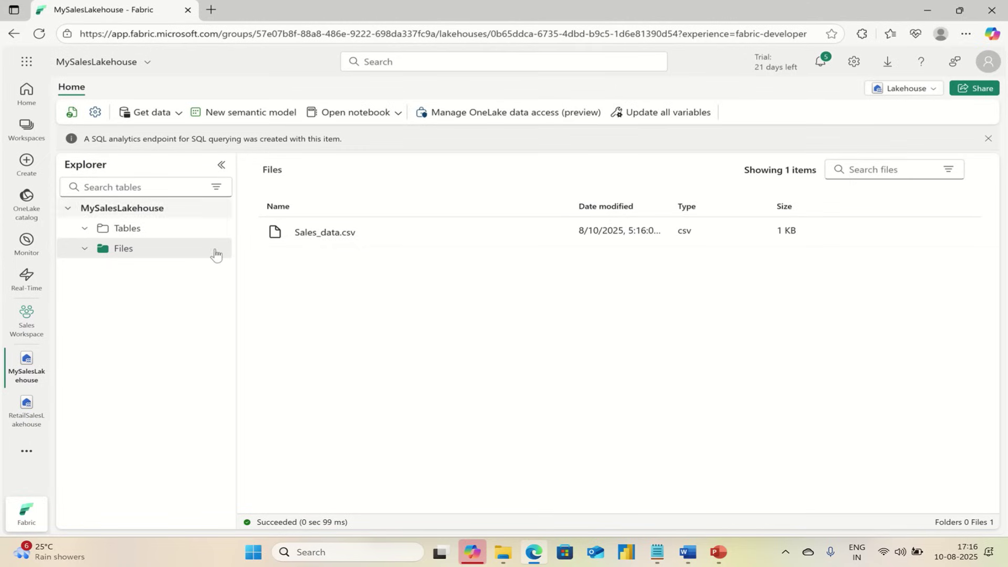
{"action": "left_click", "coordinate": [39, 34]}
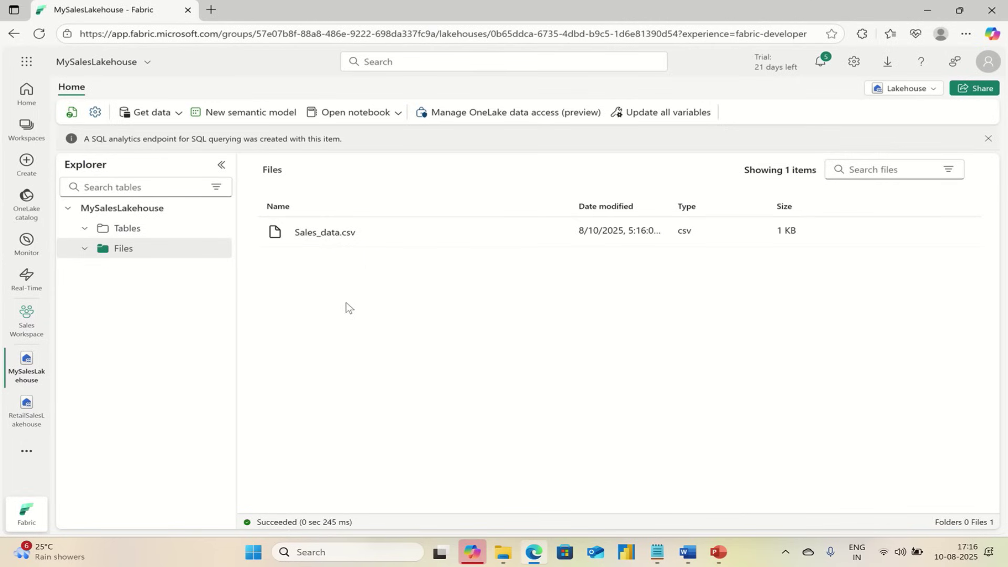
Step: Load Sales_data.csv into a new table named SalesTable, keeping header and comma separator
{"action": "right_click", "coordinate": [435, 240]}
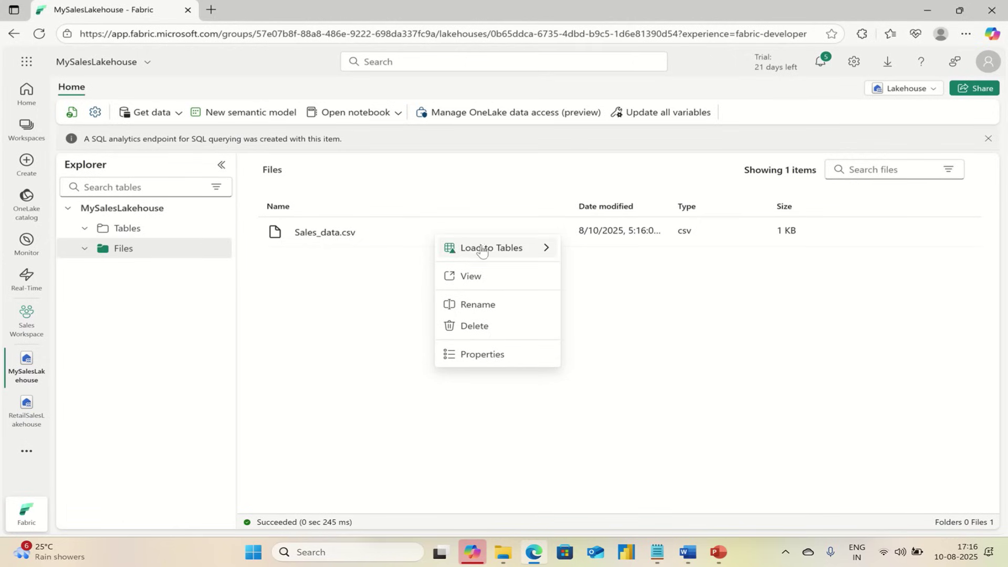
{"action": "mouse_move", "coordinate": [508, 249]}
{"action": "left_click", "coordinate": [607, 252]}
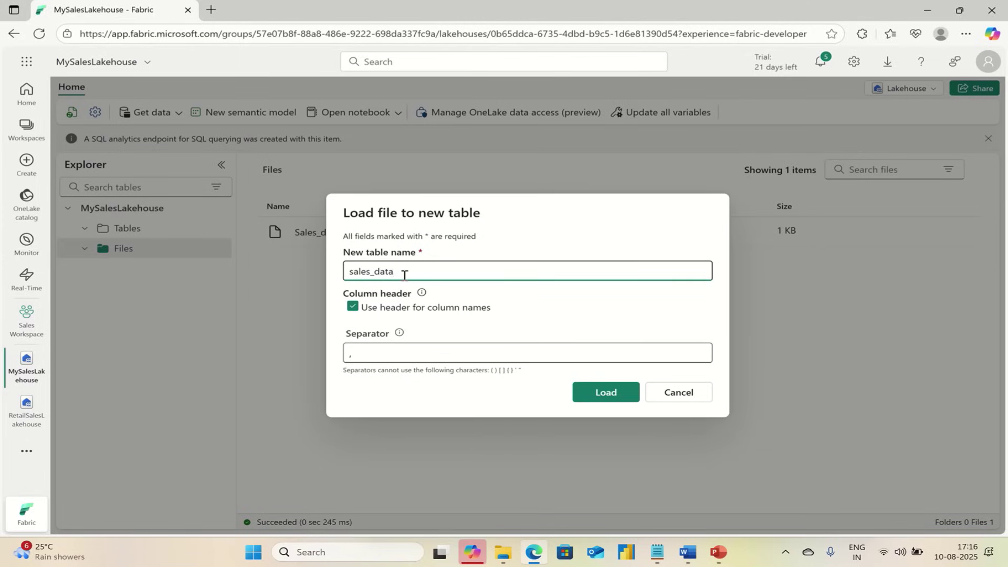
{"action": "key", "text": "BackSpace"}
{"action": "key", "text": "BackSpace"}
{"action": "key", "text": "BackSpace"}
{"action": "key", "text": "BackSpace"}
{"action": "key", "text": "BackSpace"}
{"action": "key", "text": "BackSpace"}
{"action": "key", "text": "BackSpace"}
{"action": "key", "text": "BackSpace"}
{"action": "key", "text": "BackSpace"}
{"action": "key", "text": "BackSpace"}
{"action": "type", "text": "S"}
{"action": "key", "text": "BackSpace"}
{"action": "type", "text": "SalesTable"}
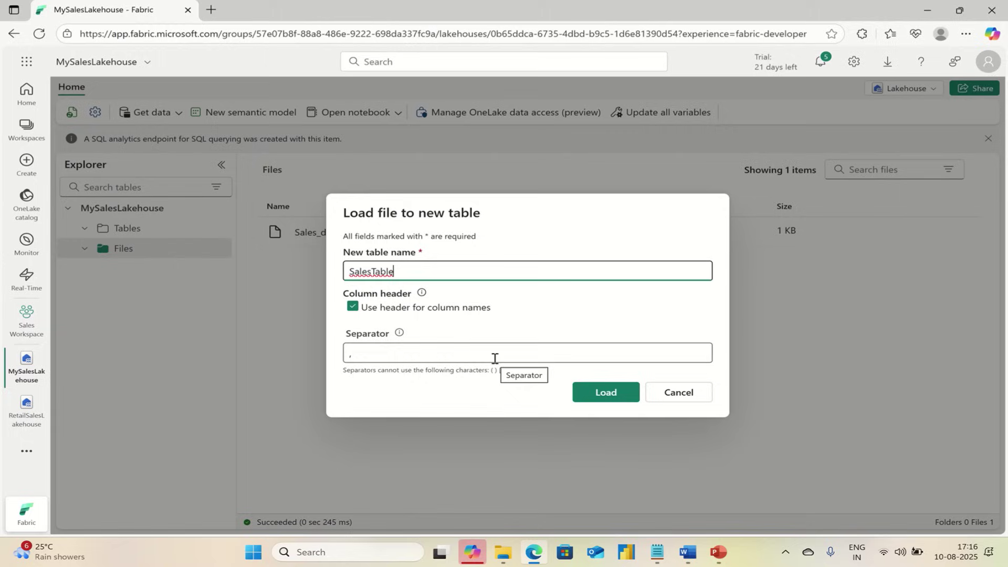
{"action": "left_click", "coordinate": [604, 393]}
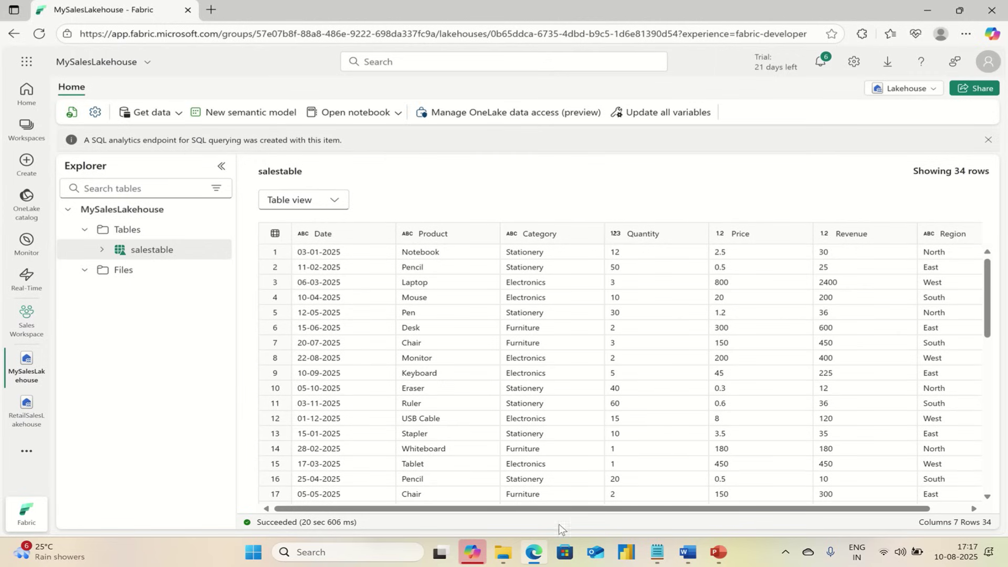
Step: Scroll across the salestable preview, then return to Sales Workspace
{"action": "mouse_move", "coordinate": [561, 512]}
{"action": "left_mouse_down"}
{"action": "mouse_move", "coordinate": [626, 513]}
{"action": "mouse_move", "coordinate": [548, 515]}
{"action": "left_mouse_up"}
{"action": "left_click_drag", "start_coordinate": [687, 509], "coordinate": [739, 512]}
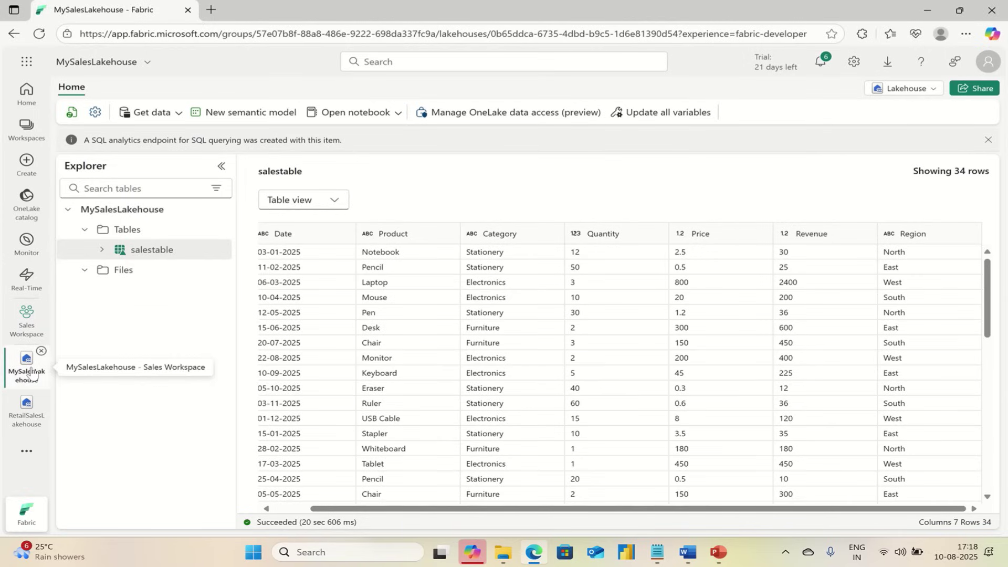
{"action": "left_click", "coordinate": [26, 321]}
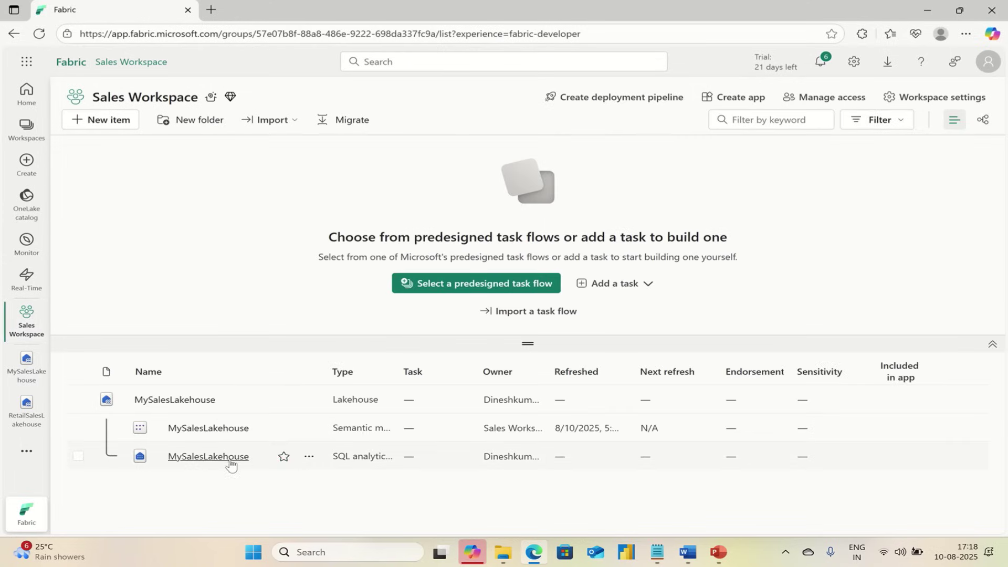
Step: Open the SQL analytics endpoint of MySalesLakehouse
{"action": "left_click", "coordinate": [225, 461]}
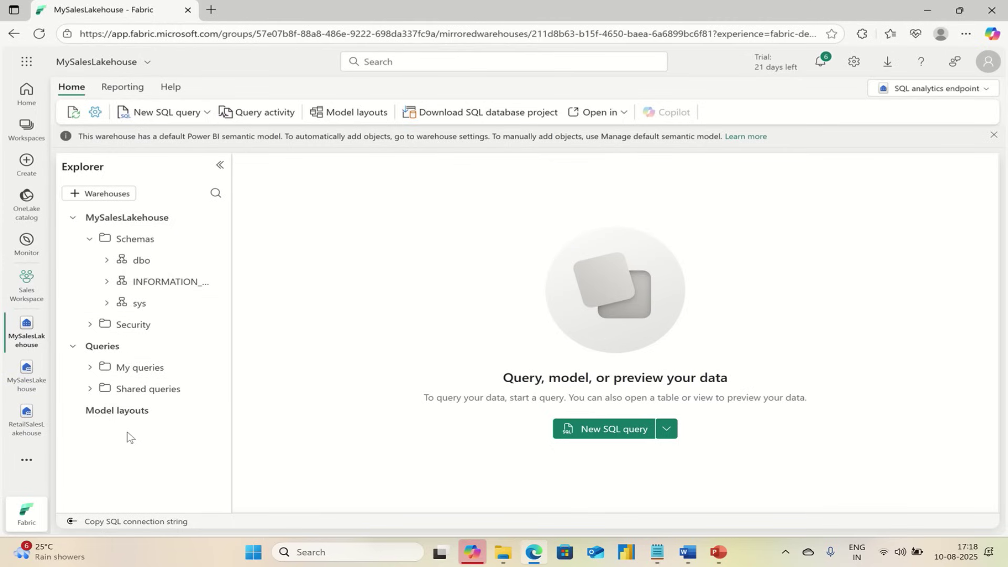
Step: Run SELECT * FROM salestable in a new query, returning 34 rows, and begin a second SELECT
{"action": "left_click", "coordinate": [157, 112]}
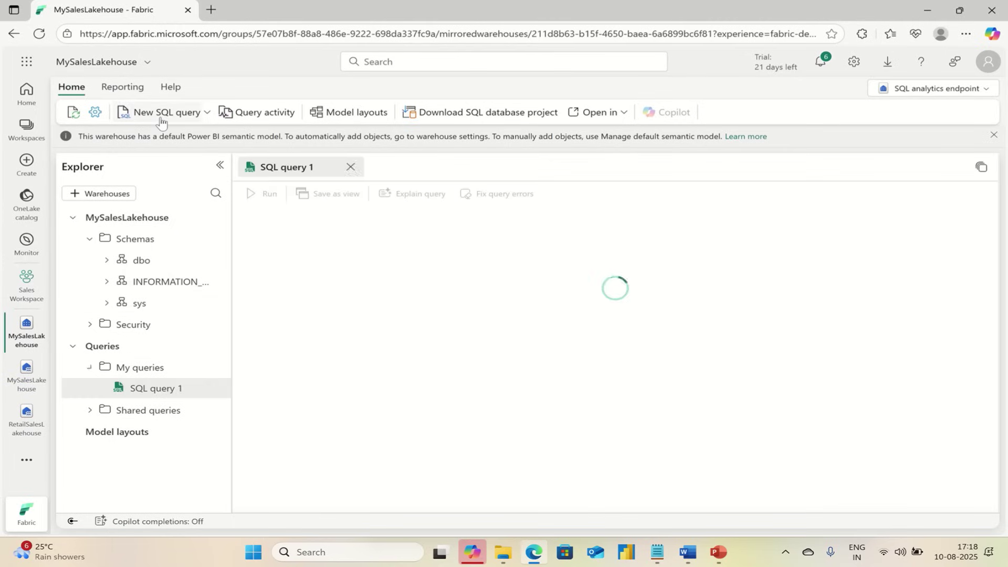
{"action": "left_click", "coordinate": [312, 244]}
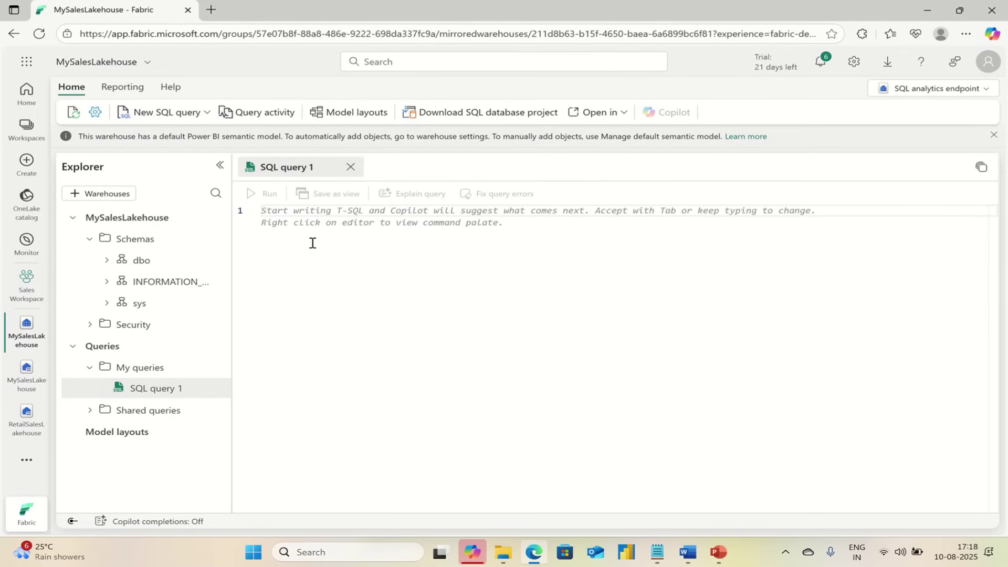
{"action": "type", "text": "SELEC"}
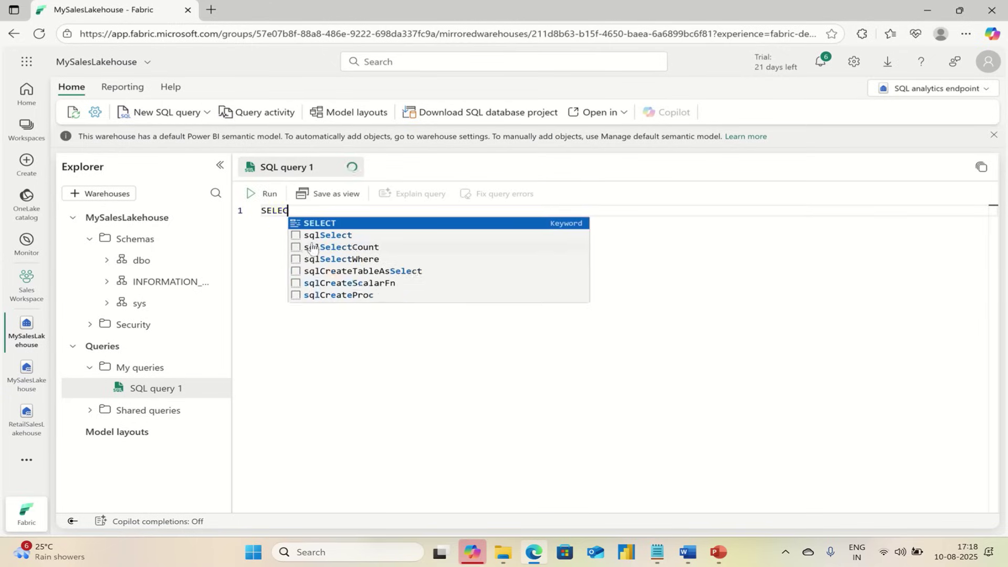
{"action": "type", "text": "T * F"}
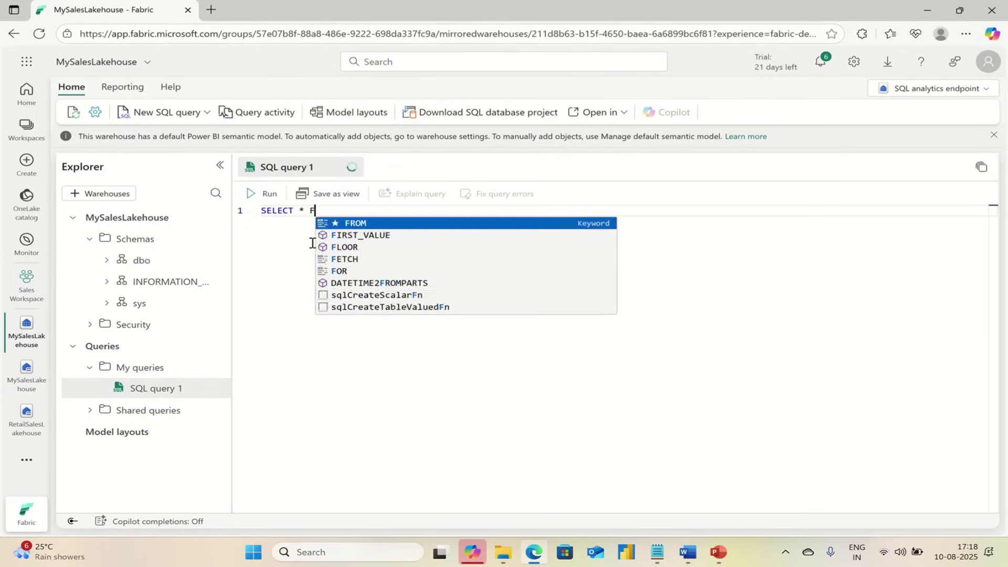
{"action": "type", "text": "ROM salestable"}
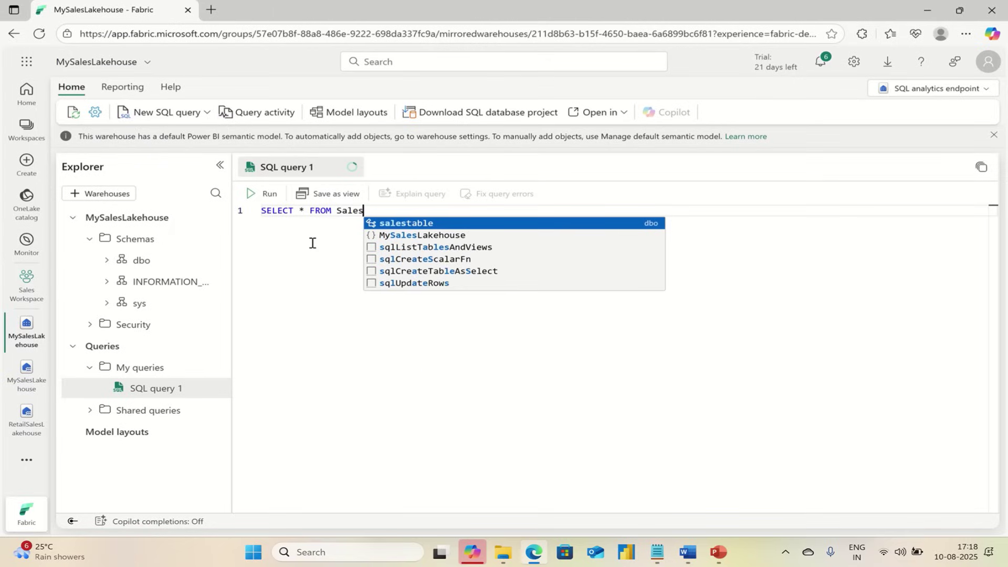
{"action": "key", "text": "ctrl+a"}
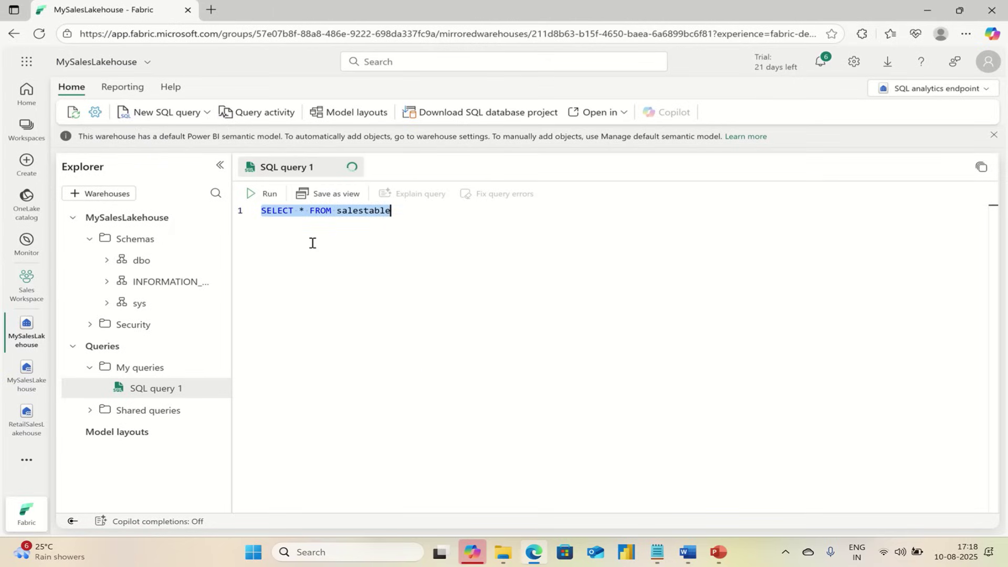
{"action": "left_click", "coordinate": [268, 194]}
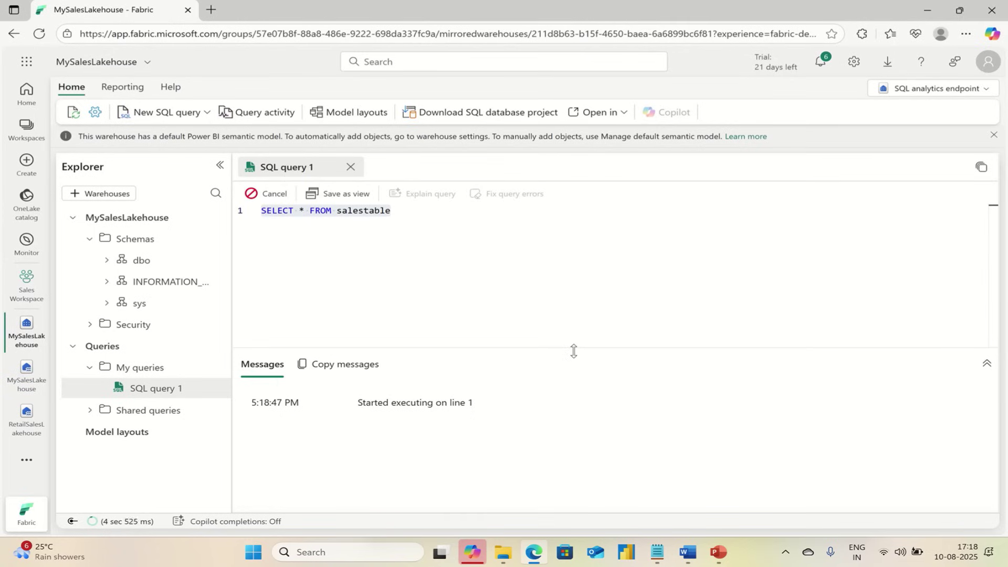
{"action": "left_click_drag", "start_coordinate": [573, 351], "coordinate": [574, 262]}
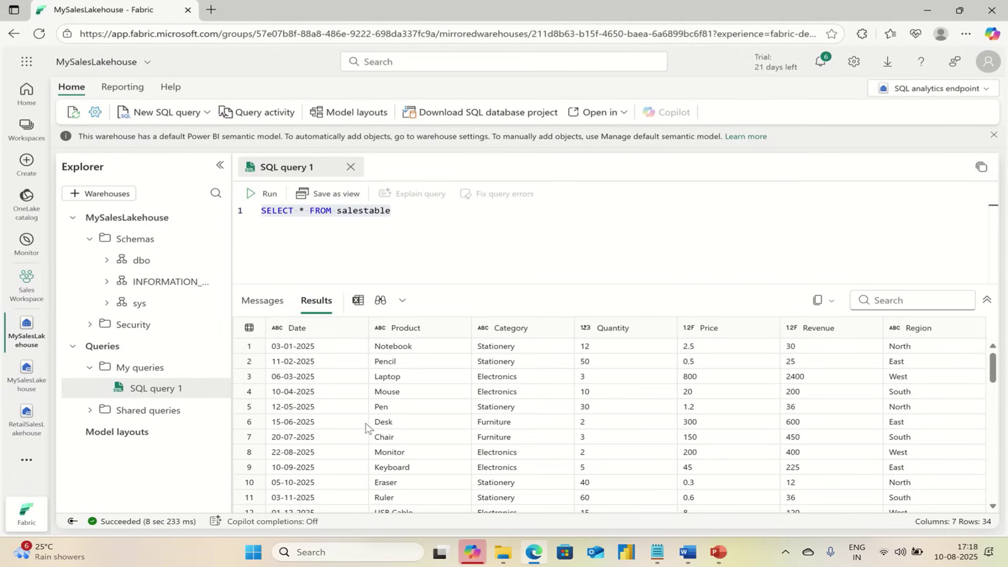
{"action": "left_click", "coordinate": [444, 211]}
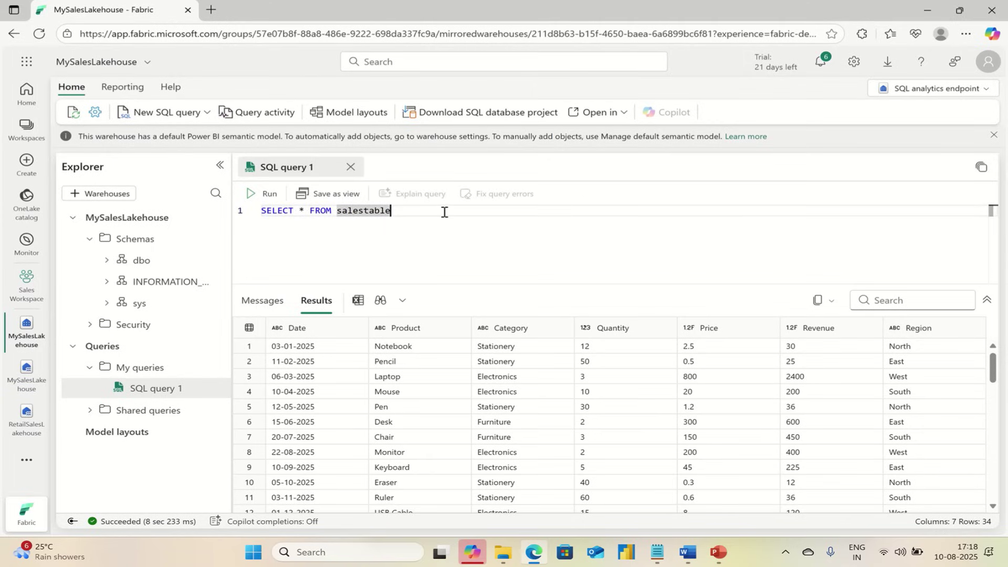
{"action": "key", "text": "ctrl+Return"}
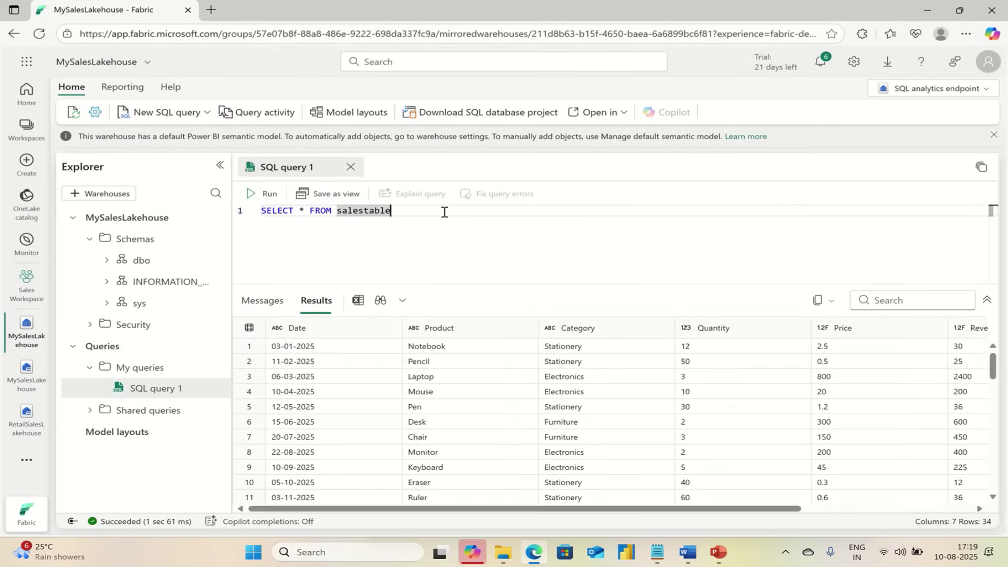
{"action": "key", "text": "Return"}
{"action": "key", "text": "Return"}
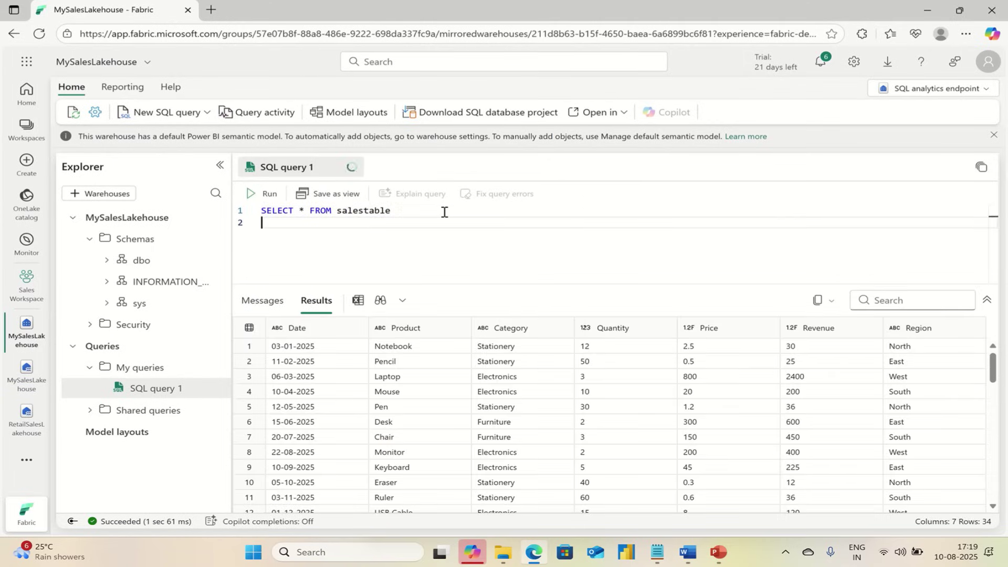
{"action": "type", "text": "SEL"}
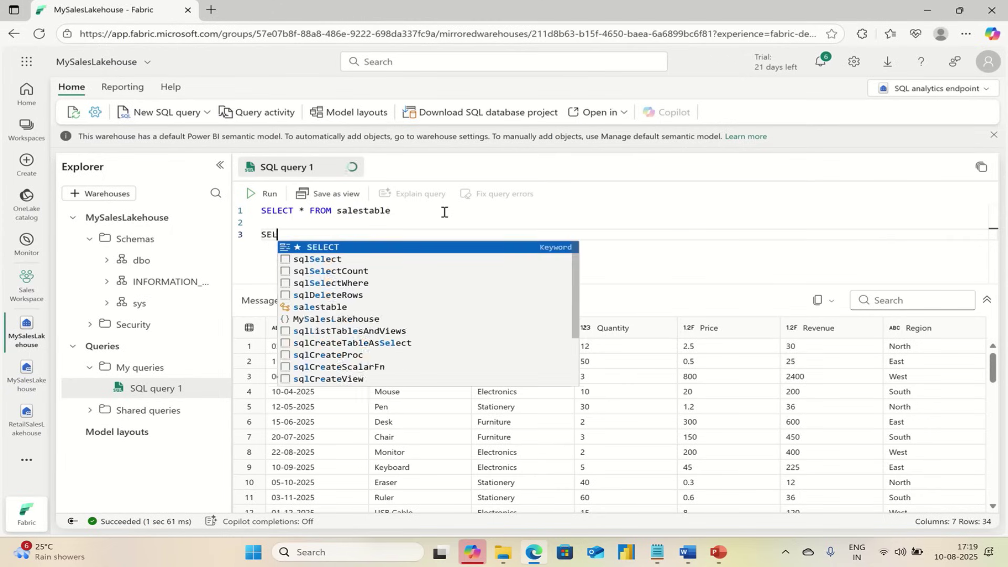
{"action": "type", "text": "ECT * FROM"}
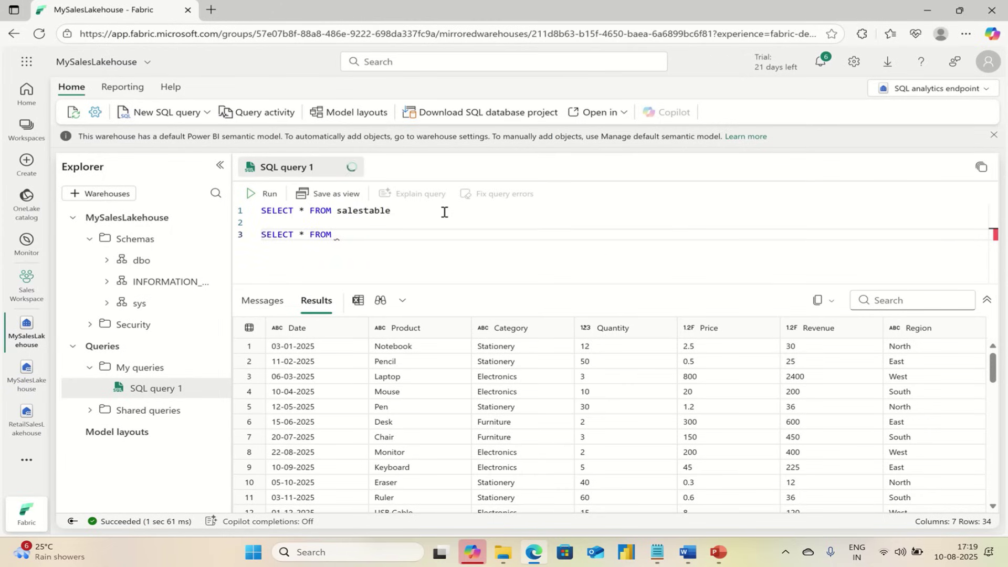
Step: Write SELECT Product, SUM(Revenue) AS TotalRevenue … GROUP BY Product ORDER BY TotalRevenue DESC and select it
{"action": "key", "text": "BackSpace"}
{"action": "key", "text": "BackSpace"}
{"action": "key", "text": "BackSpace"}
{"action": "key", "text": "BackSpace"}
{"action": "key", "text": "BackSpace"}
{"action": "key", "text": "BackSpace"}
{"action": "key", "text": "BackSpace"}
{"action": "type", "text": "Product"}
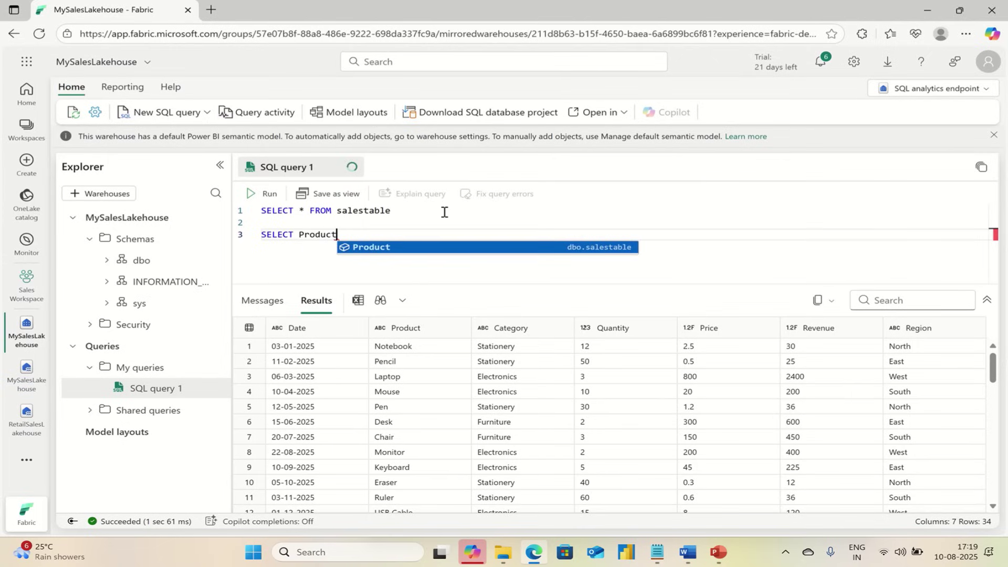
{"action": "key", "text": "Escape"}
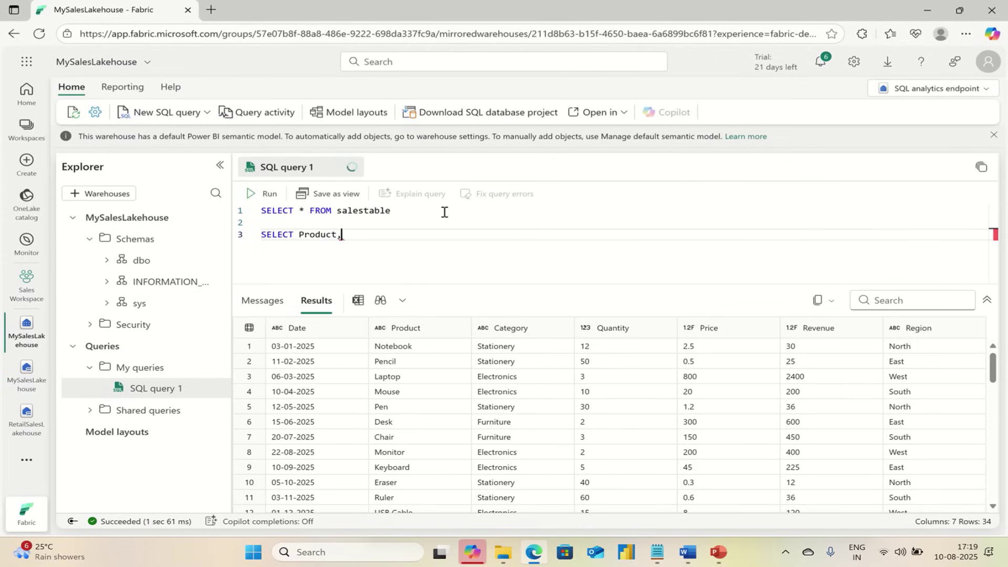
{"action": "type", "text": ", S"}
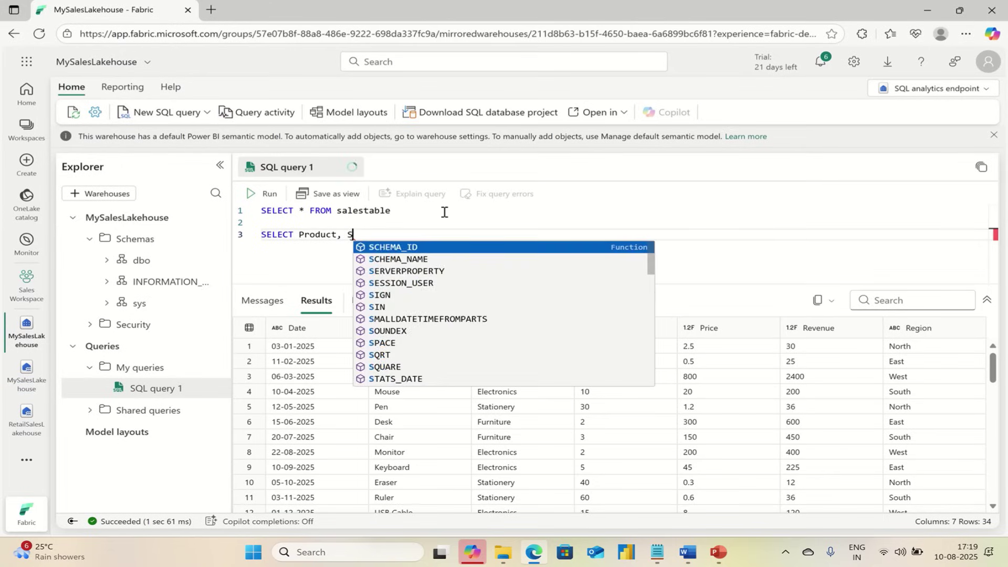
{"action": "type", "text": "UM(Reve"}
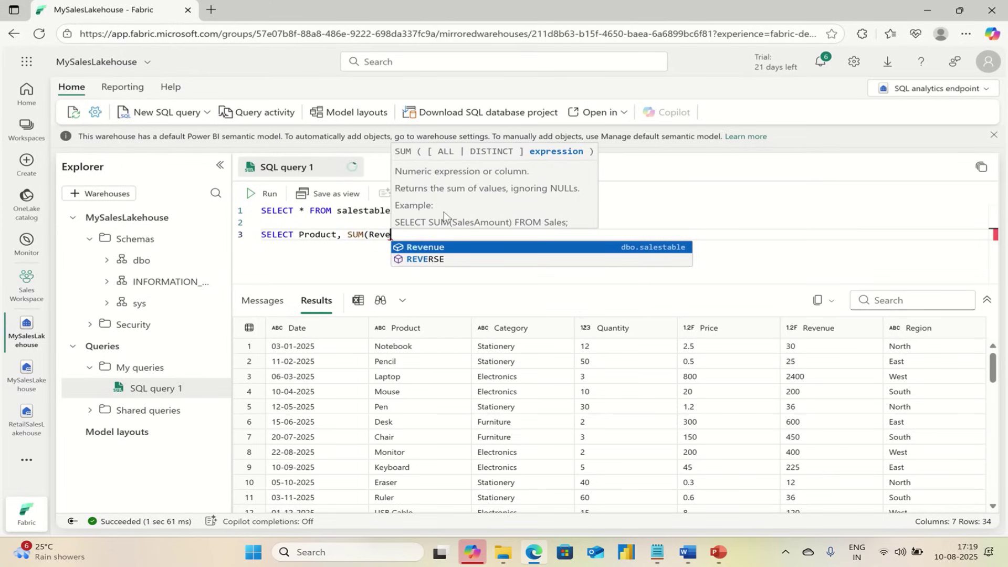
{"action": "key", "text": "Tab"}
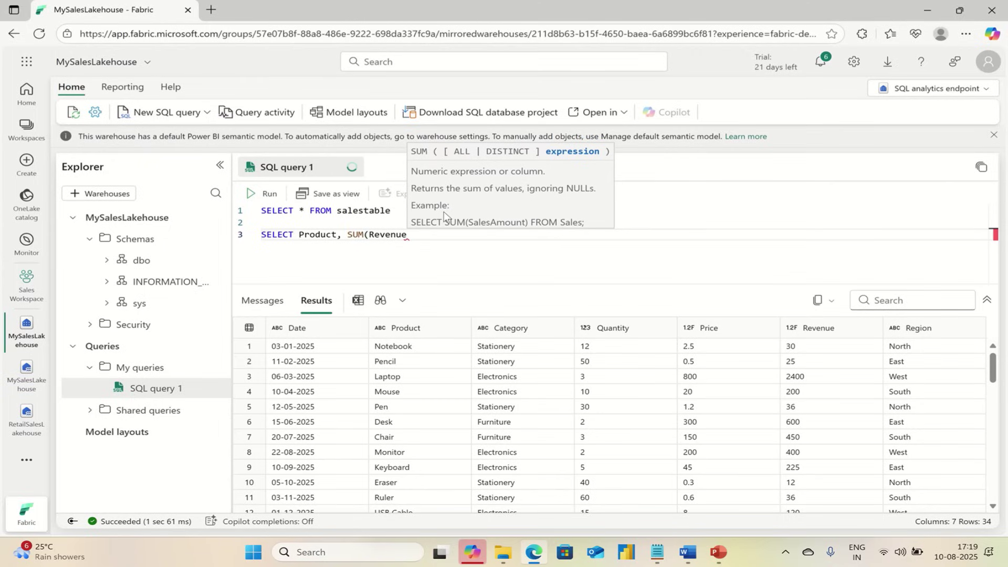
{"action": "type", "text": ") A"}
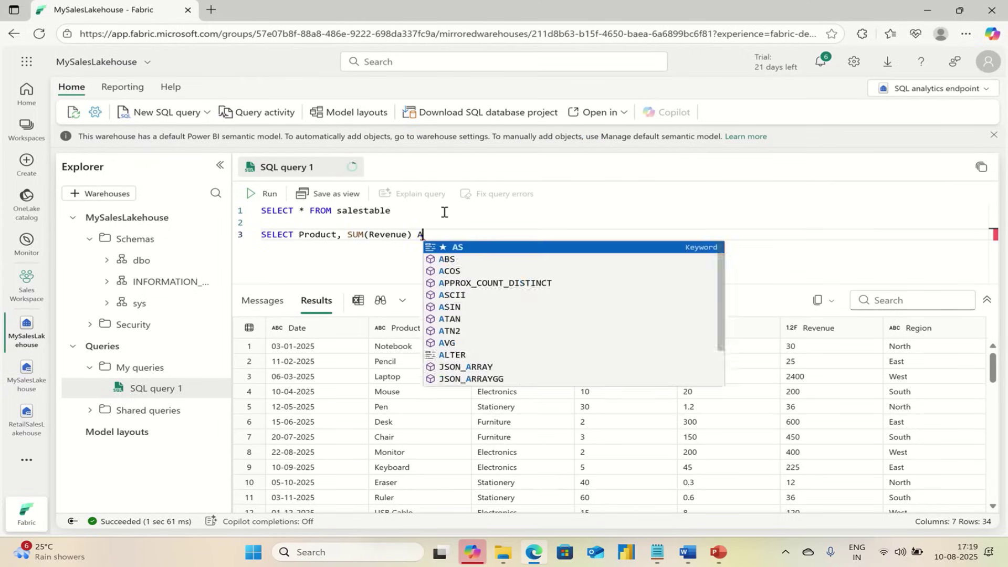
{"action": "type", "text": "S TotalRe"}
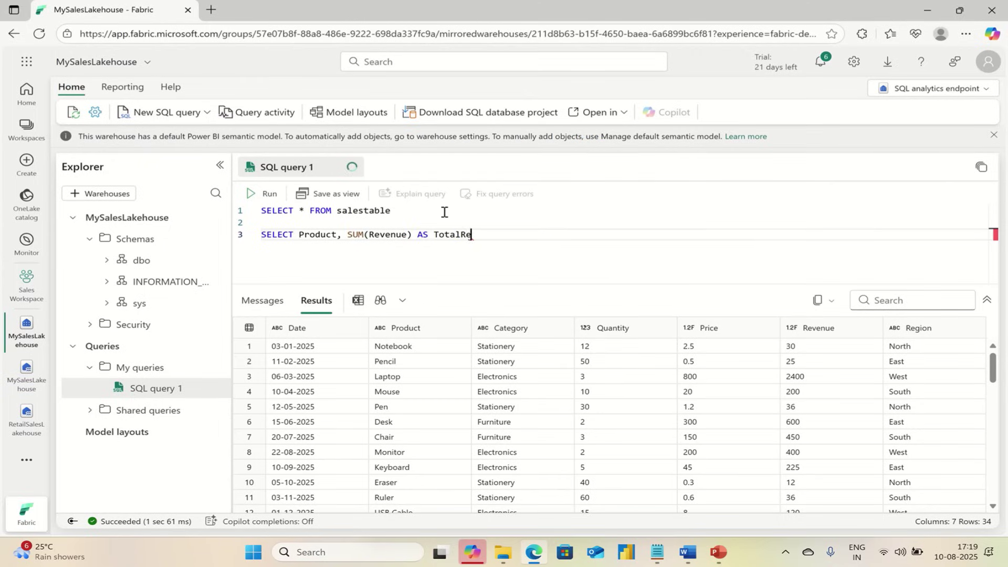
{"action": "type", "text": "venue"}
{"action": "type", "text": " FR"}
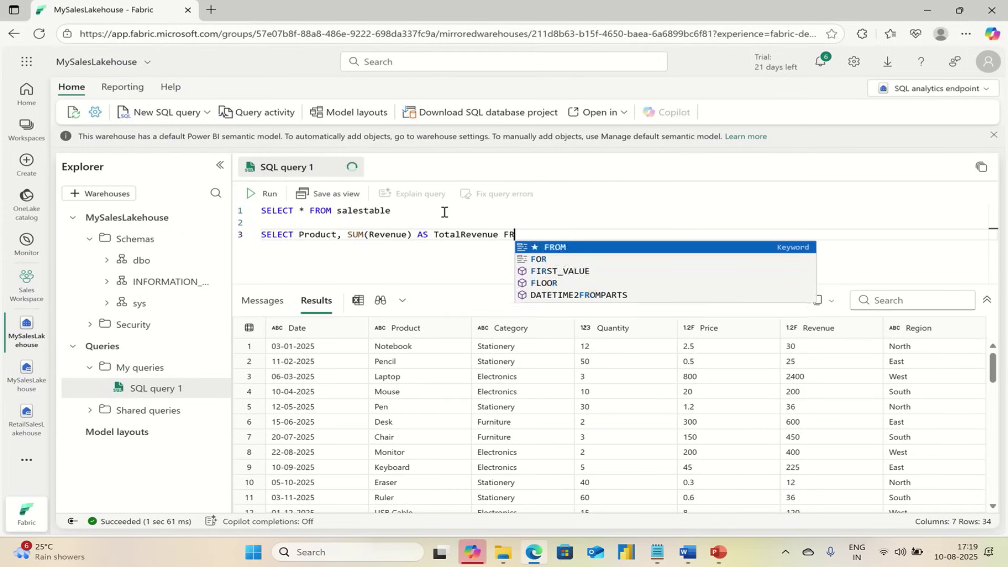
{"action": "type", "text": "OM salestable"}
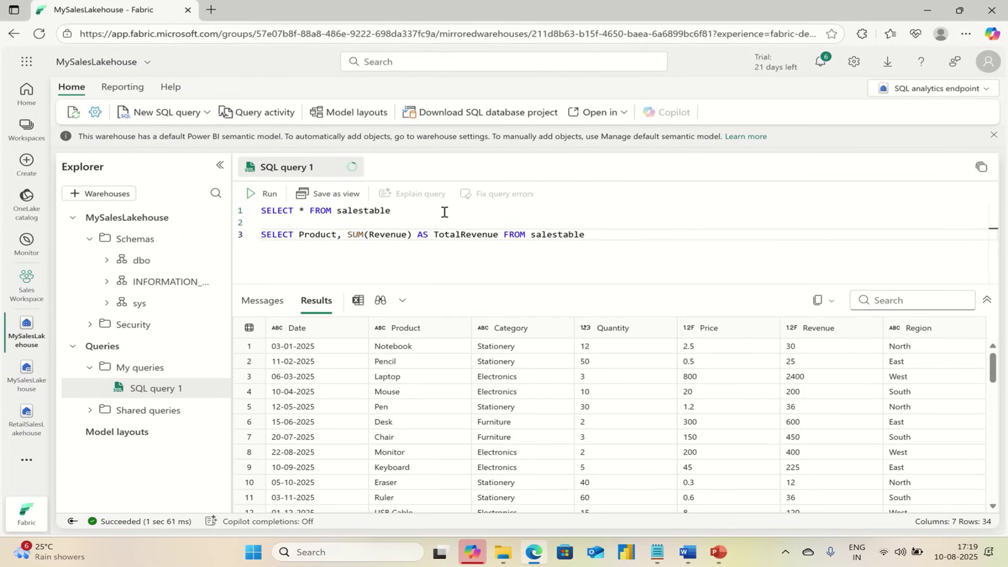
{"action": "type", "text": " GROUP"}
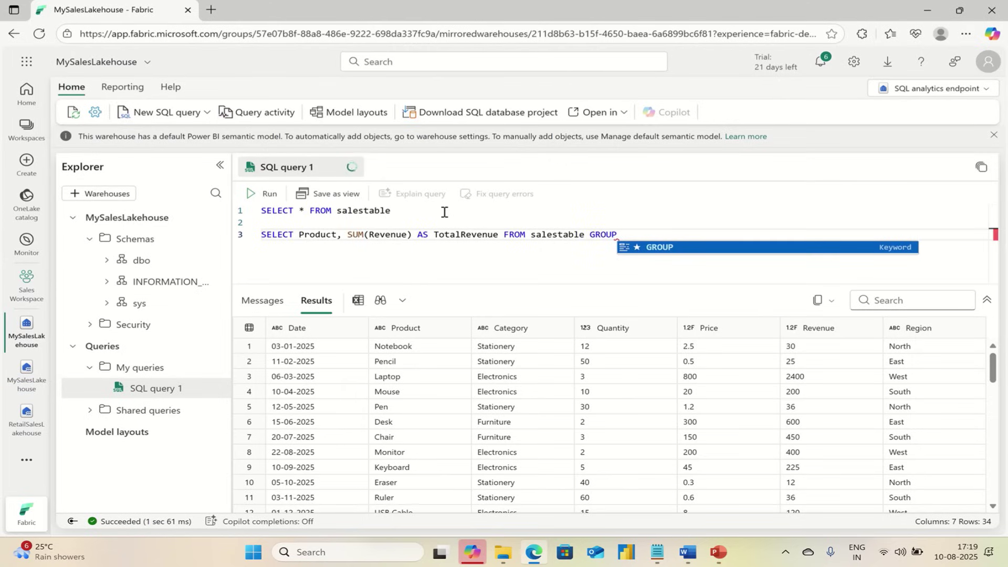
{"action": "type", "text": " B"}
{"action": "type", "text": "Y "}
{"action": "type", "text": "Product"}
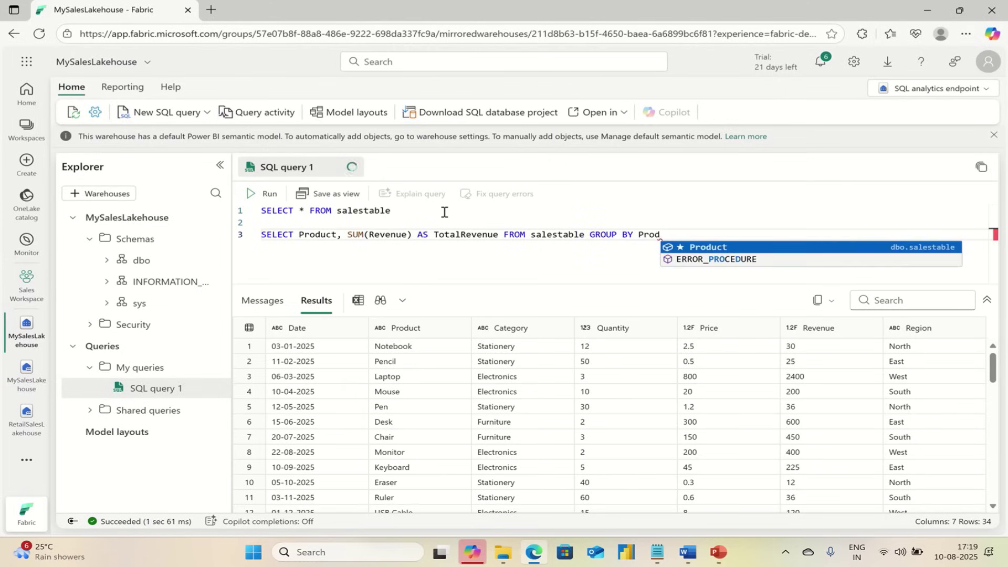
{"action": "type", "text": " OR"}
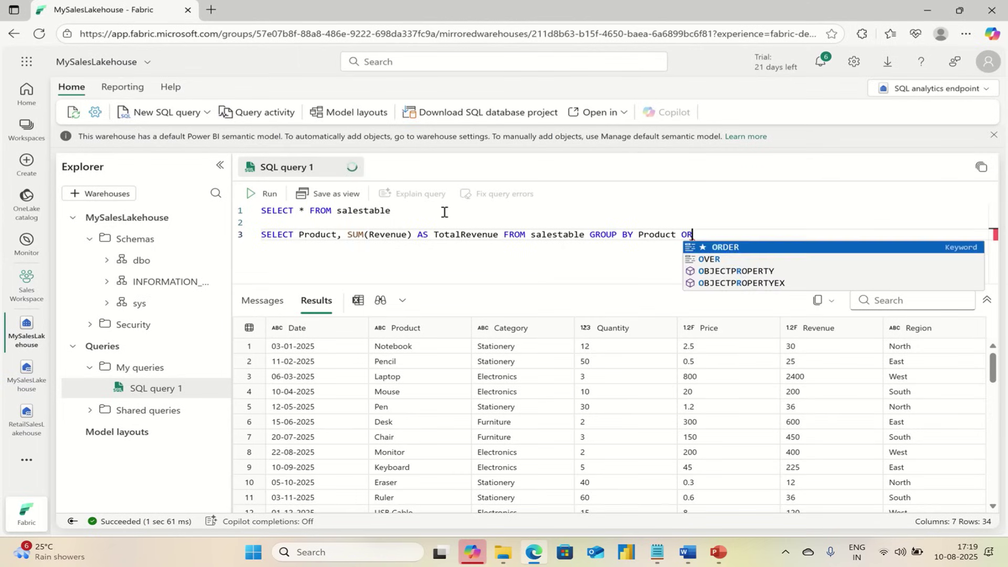
{"action": "type", "text": "DER BY "}
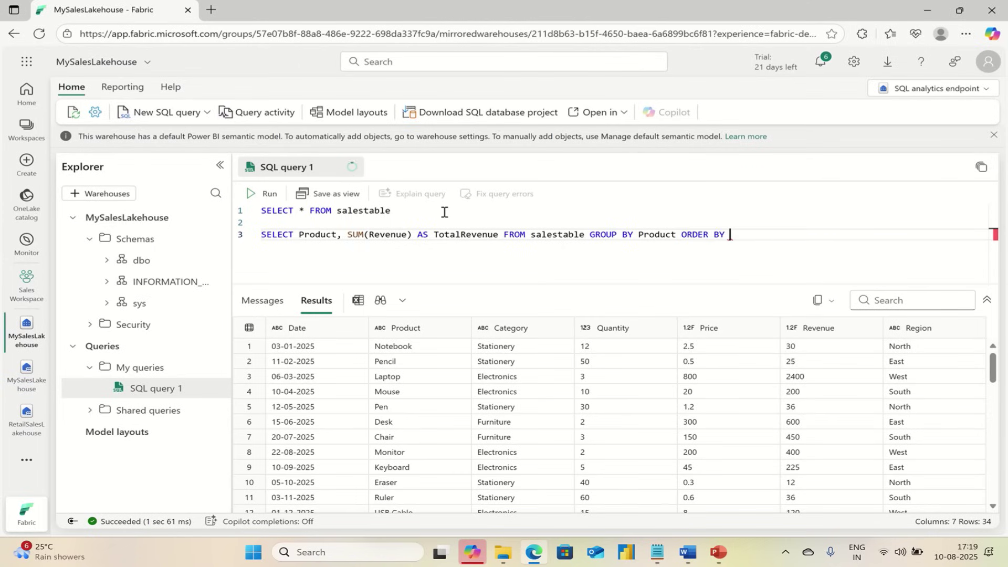
{"action": "type", "text": "TotalRevenue"}
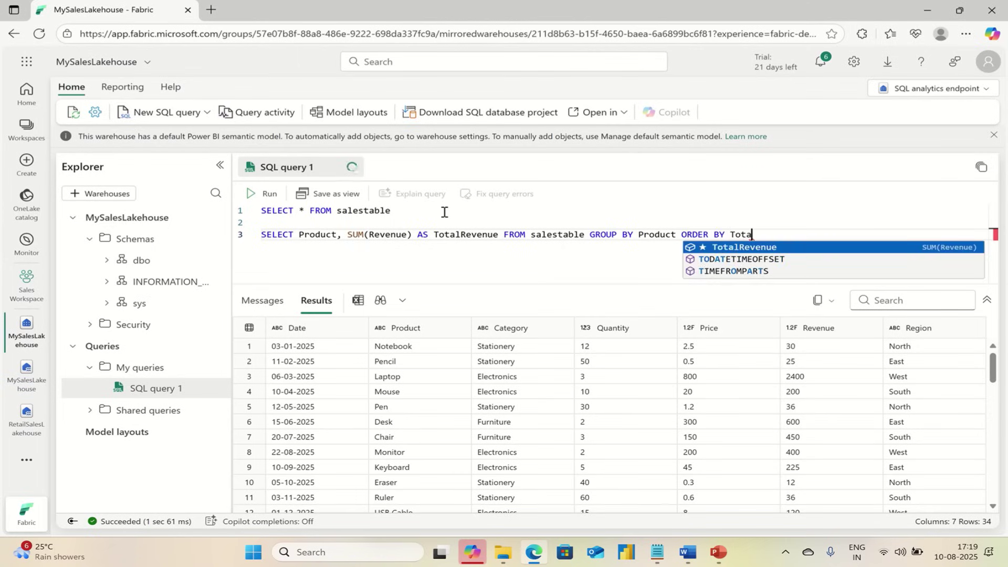
{"action": "type", "text": " DESC"}
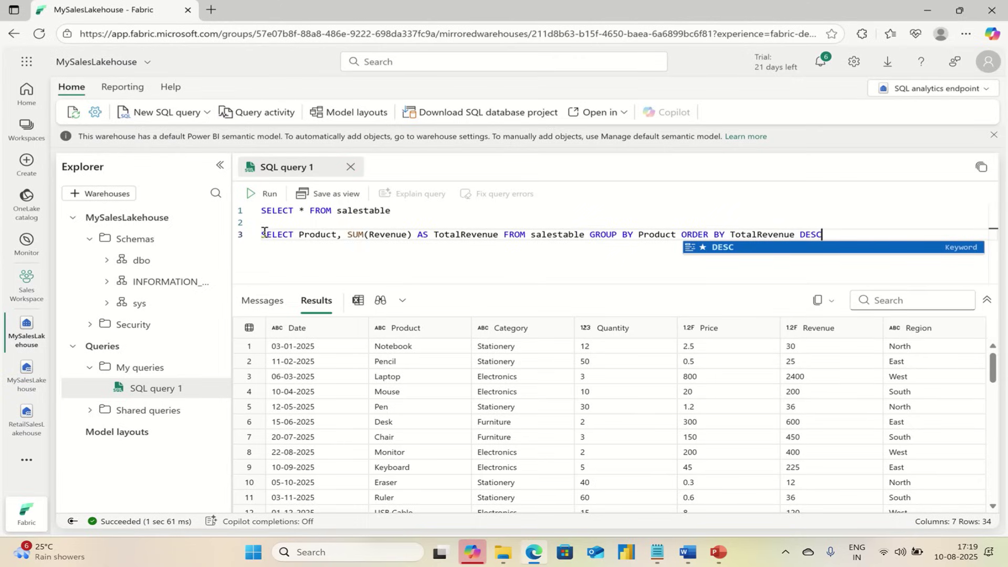
{"action": "left_click_drag", "start_coordinate": [264, 234], "coordinate": [823, 234]}
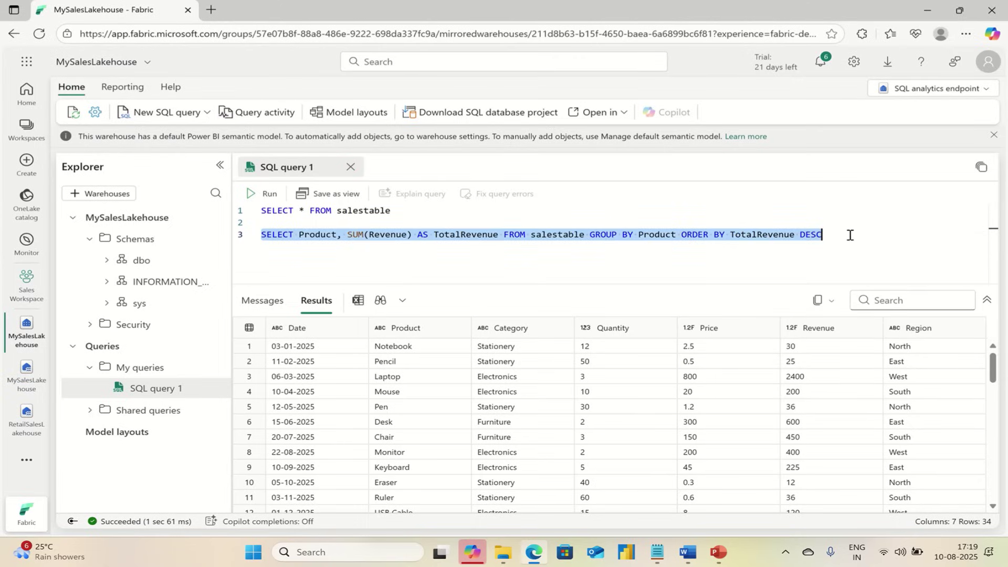
Step: Run the product revenue query and review the 15 totals, led by Laptop at 4800
{"action": "left_click", "coordinate": [269, 199]}
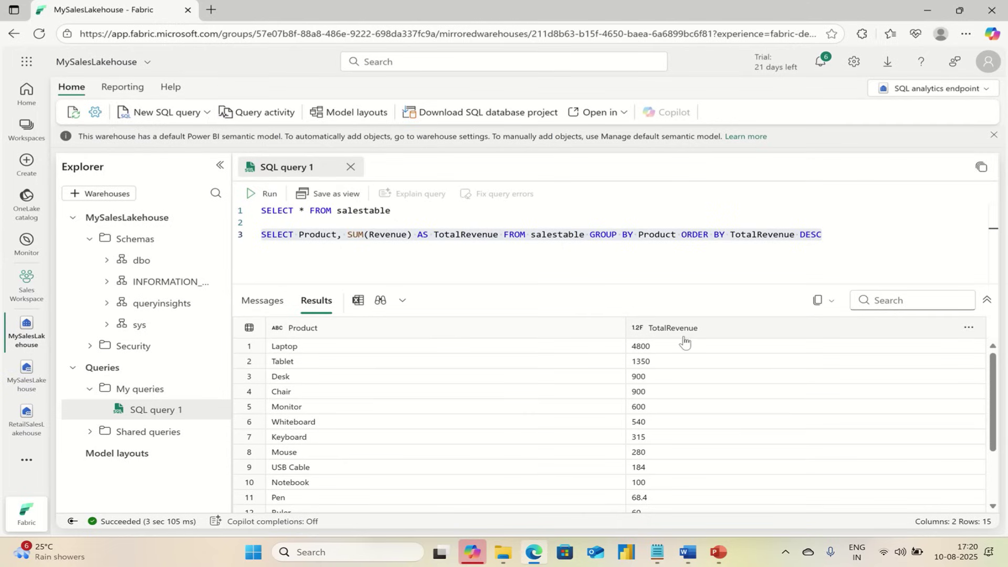
{"action": "scroll", "coordinate": [660, 383], "scroll_direction": "down", "scroll_amount": 1}
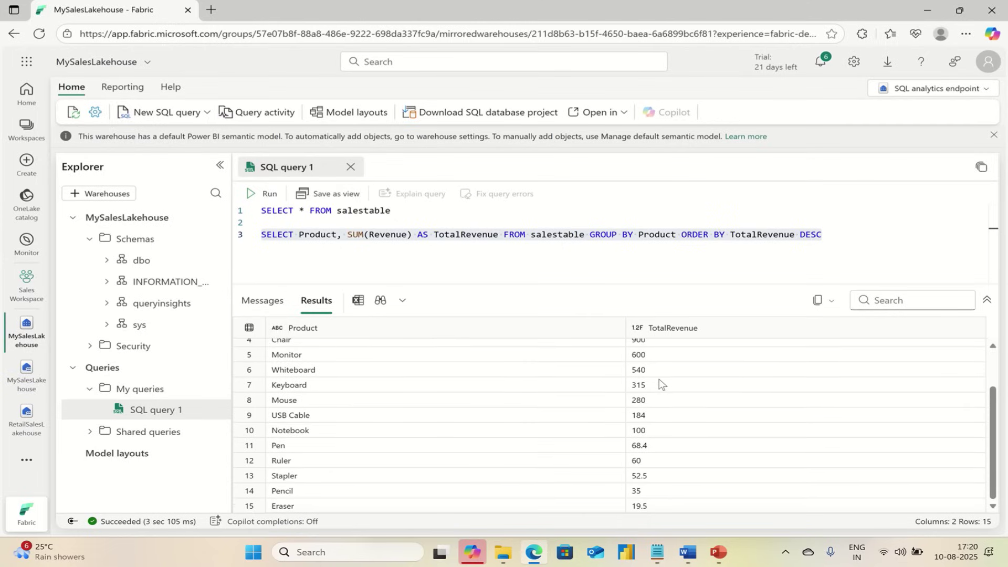
{"action": "scroll", "coordinate": [660, 385], "scroll_direction": "up", "scroll_amount": 1}
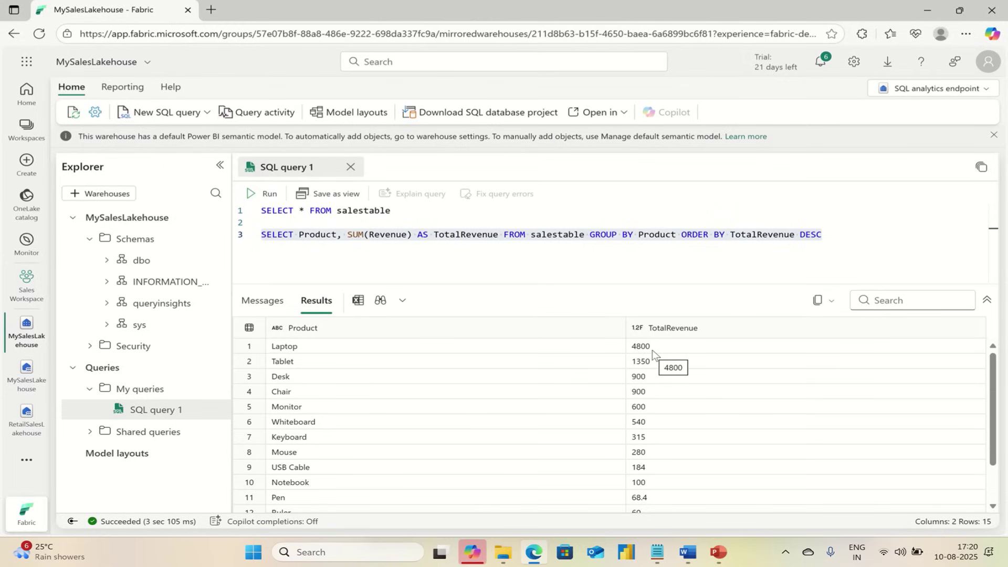
{"action": "left_click", "coordinate": [831, 238]}
Step: Add SELECT Region, SUM(Revenue) AS RegionalSales FROM salestable GROUP BY Region and select it
{"action": "key", "text": "Return"}
{"action": "key", "text": "Return"}
{"action": "type", "text": "SEL"}
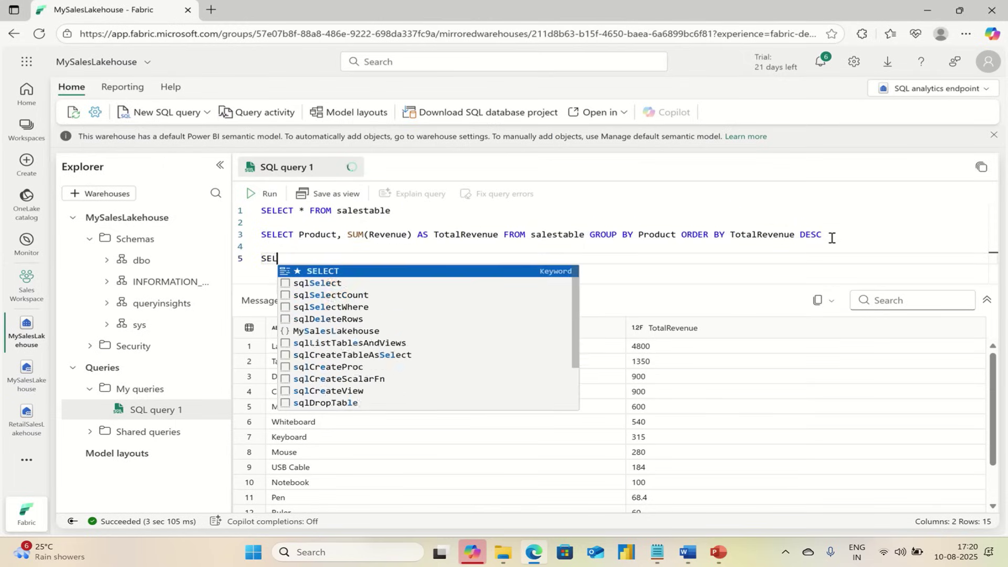
{"action": "type", "text": "ECT R"}
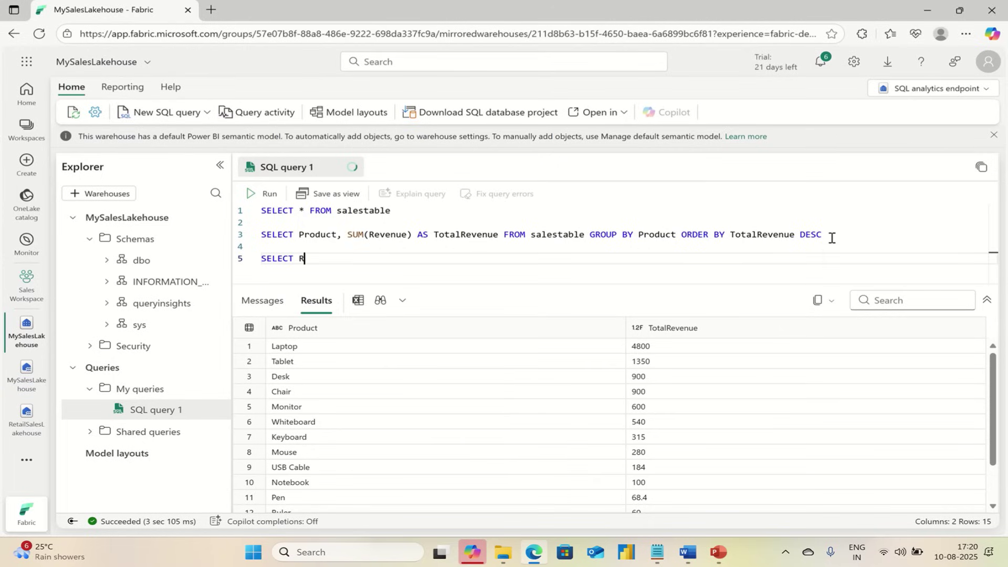
{"action": "type", "text": "egion"}
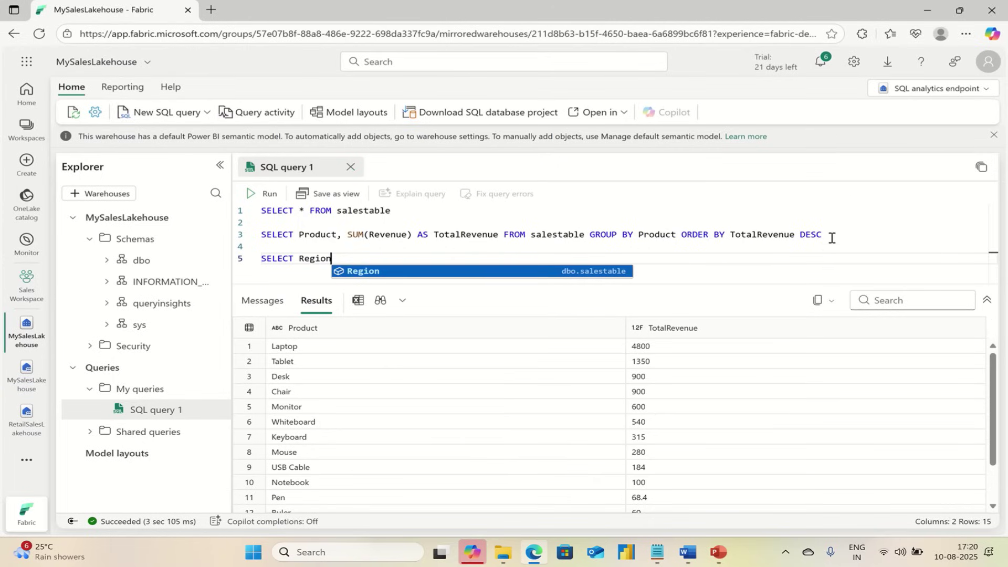
{"action": "type", "text": ","}
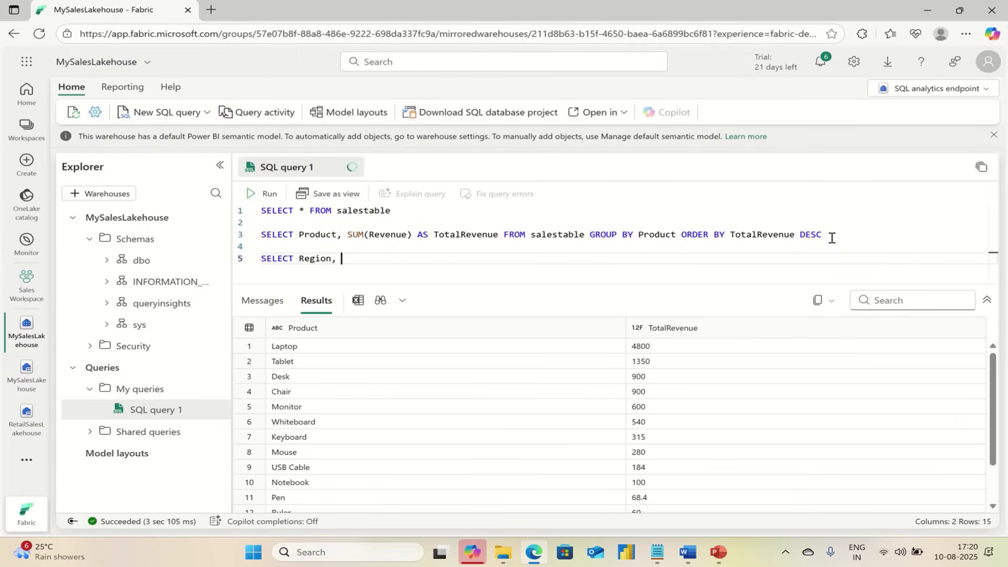
{"action": "type", "text": "SUM(reve"}
{"action": "key", "text": "Tab"}
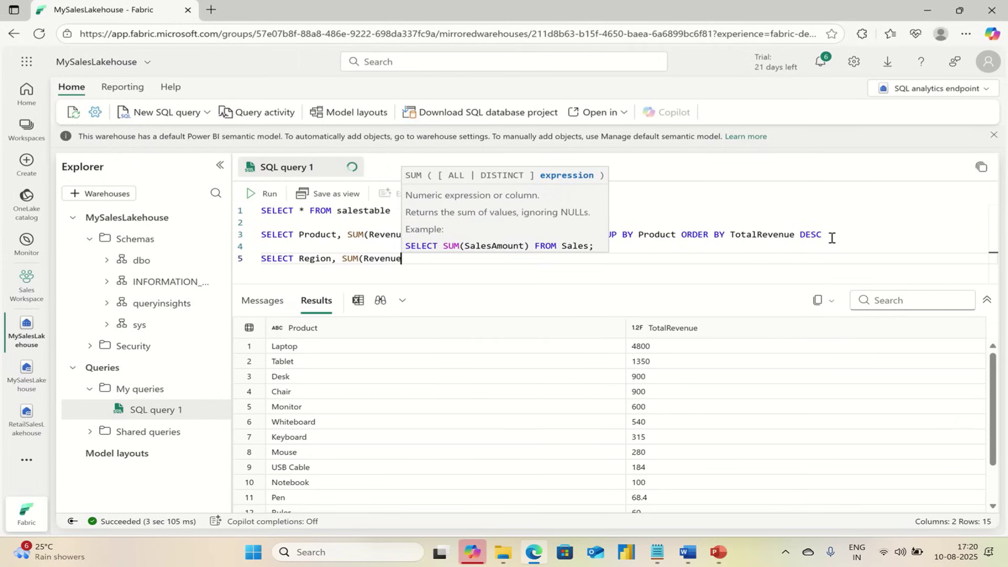
{"action": "type", "text": ") AS "}
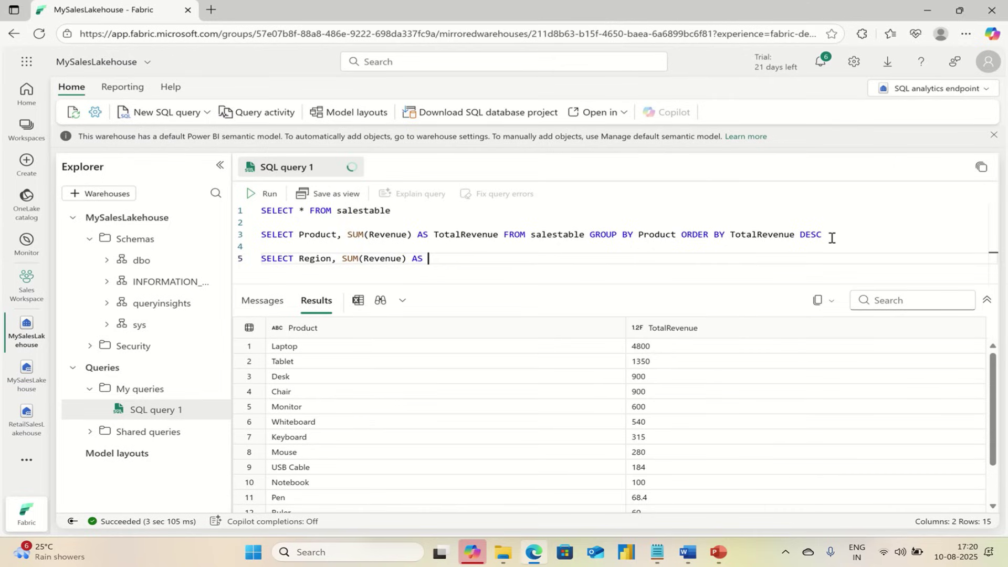
{"action": "type", "text": "REgi"}
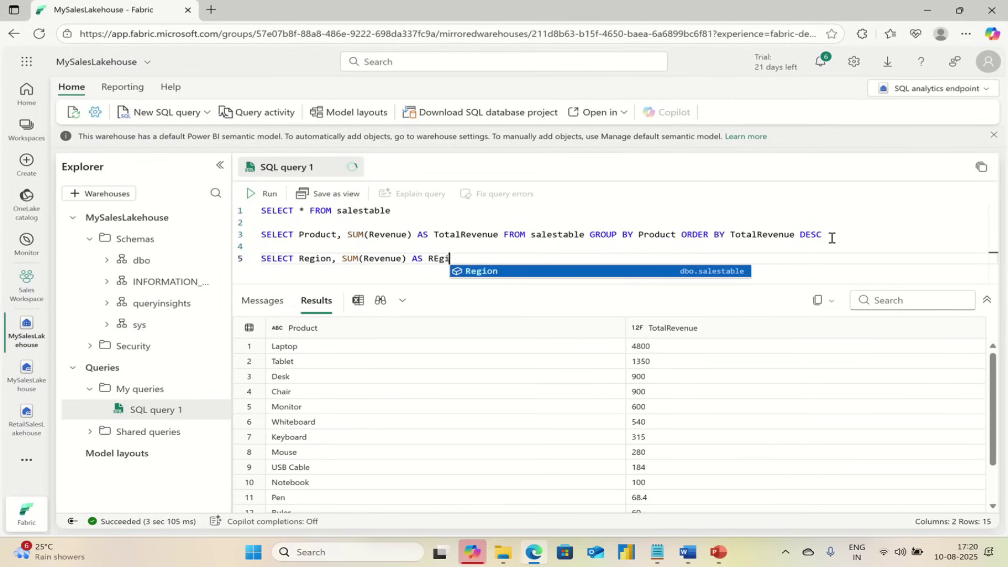
{"action": "type", "text": "onalSa"}
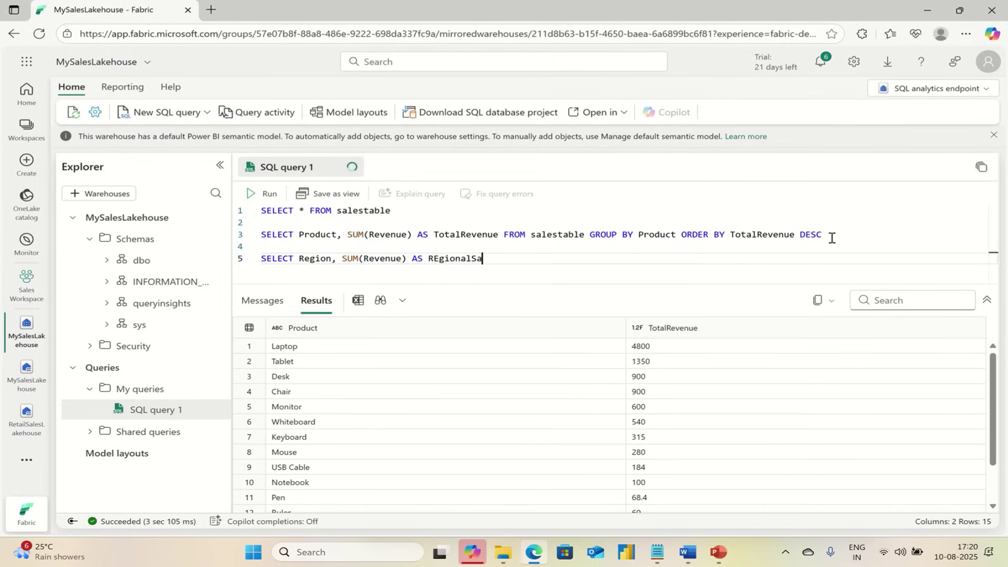
{"action": "type", "text": "les"}
{"action": "key", "text": "BackSpace"}
{"action": "key", "text": "BackSpace"}
{"action": "key", "text": "BackSpace"}
{"action": "key", "text": "BackSpace"}
{"action": "key", "text": "BackSpace"}
{"action": "key", "text": "BackSpace"}
{"action": "key", "text": "BackSpace"}
{"action": "key", "text": "BackSpace"}
{"action": "key", "text": "BackSpace"}
{"action": "key", "text": "BackSpace"}
{"action": "key", "text": "BackSpace"}
{"action": "key", "text": "BackSpace"}
{"action": "type", "text": "egionalSales FRO"}
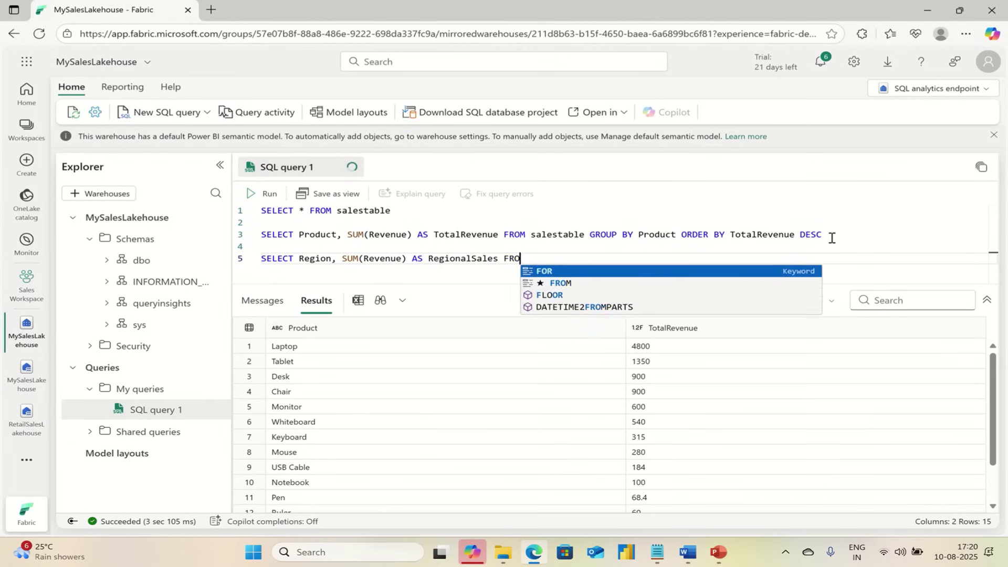
{"action": "type", "text": "M salestable"}
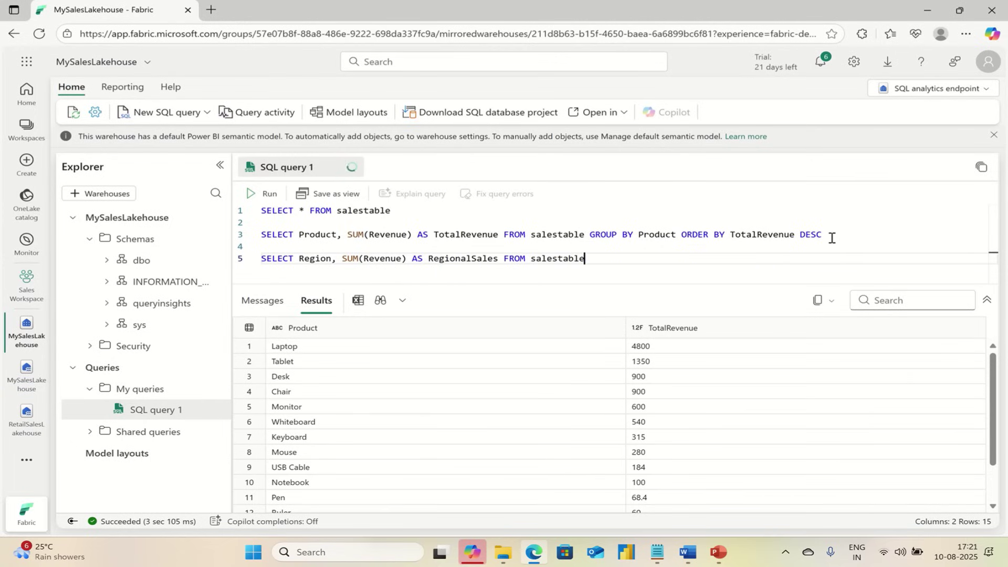
{"action": "type", "text": " GROU"}
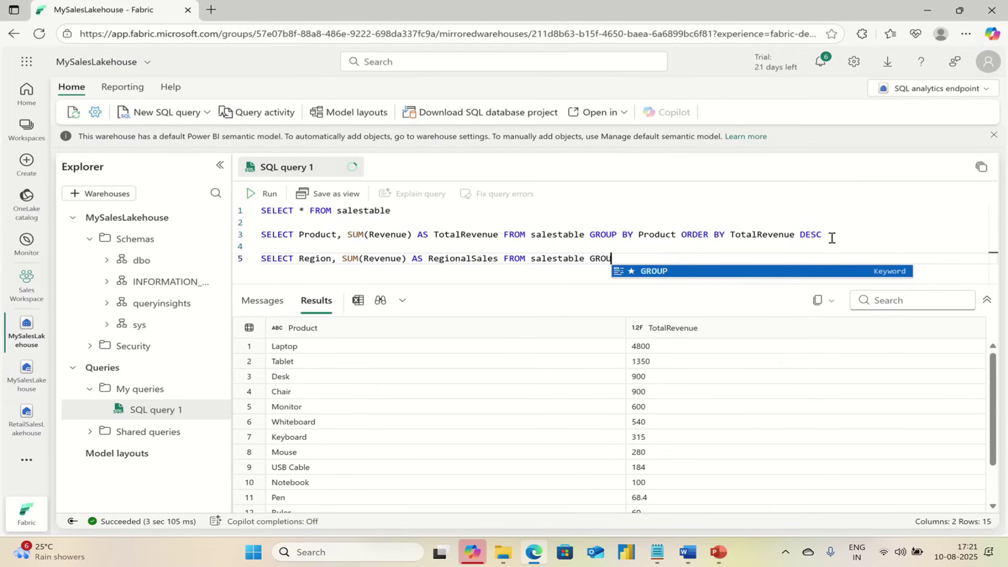
{"action": "type", "text": "P BY"}
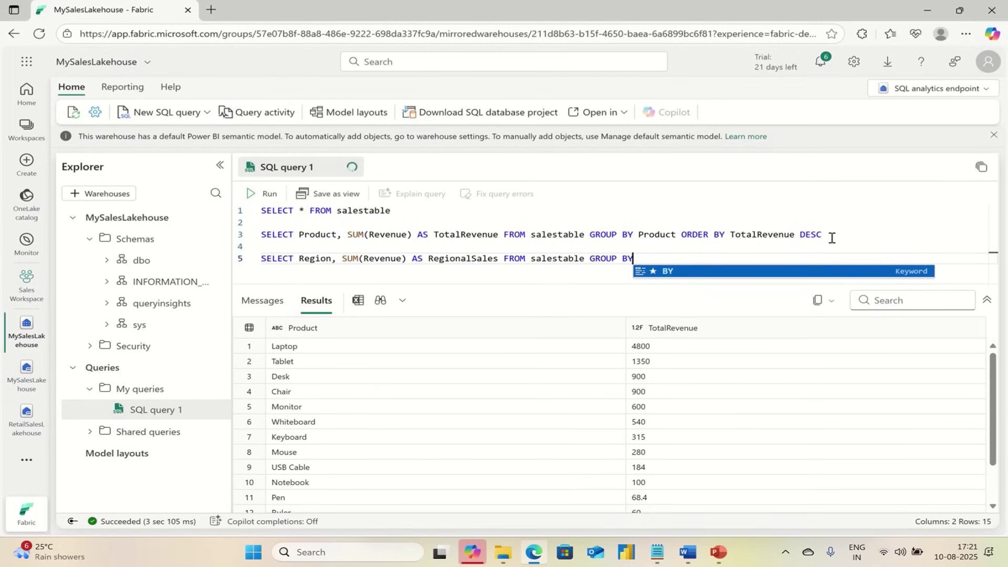
{"action": "type", "text": " Region"}
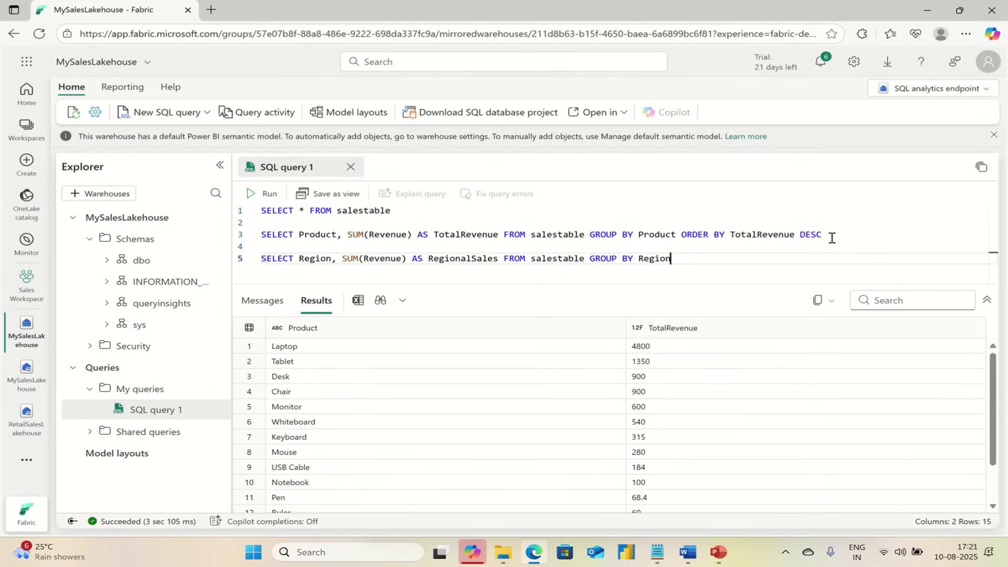
{"action": "key", "text": "shift+Left"}
{"action": "key", "text": "shift+Left"}
{"action": "key", "text": "shift+Left"}
{"action": "key", "text": "shift+Left"}
{"action": "key", "text": "shift+Left"}
{"action": "key", "text": "shift+Left"}
{"action": "key", "text": "shift+Left"}
{"action": "key", "text": "shift+Left"}
{"action": "key", "text": "shift+Left"}
{"action": "key", "text": "shift+Left"}
{"action": "key", "text": "shift+Left"}
{"action": "key", "text": "shift+Left"}
{"action": "key", "text": "shift+Left"}
{"action": "key", "text": "shift+Left"}
{"action": "key", "text": "shift+Left"}
{"action": "key", "text": "shift+Left"}
{"action": "key", "text": "shift+Left"}
{"action": "key", "text": "shift+Left"}
{"action": "key", "text": "shift+Left"}
{"action": "key", "text": "shift+Left"}
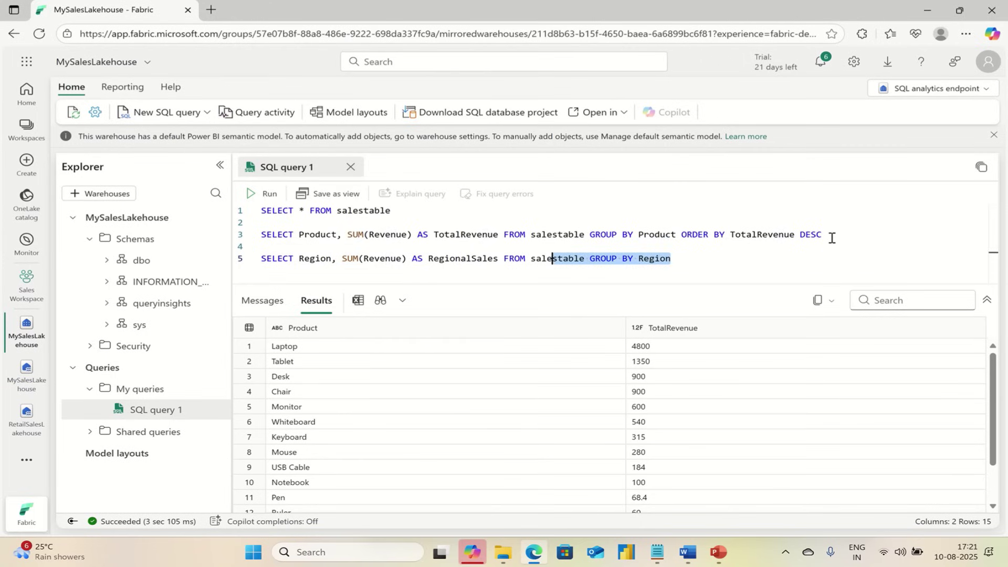
{"action": "key", "text": "shift+Left"}
{"action": "key", "text": "shift+Left"}
{"action": "key", "text": "shift+Left"}
{"action": "key", "text": "shift+Left"}
{"action": "key", "text": "shift+Left"}
{"action": "key", "text": "shift+Left"}
{"action": "key", "text": "shift+Left"}
{"action": "key", "text": "shift+Left"}
{"action": "key", "text": "shift+Left"}
{"action": "key", "text": "shift+Left"}
{"action": "key", "text": "shift+Left"}
{"action": "key", "text": "shift+Left"}
{"action": "key", "text": "shift+Left"}
{"action": "key", "text": "shift+Left"}
{"action": "key", "text": "shift+Left"}
{"action": "key", "text": "shift+Left"}
{"action": "key", "text": "shift+Left"}
{"action": "key", "text": "shift+Left"}
{"action": "key", "text": "shift+Left"}
{"action": "key", "text": "shift+Left"}
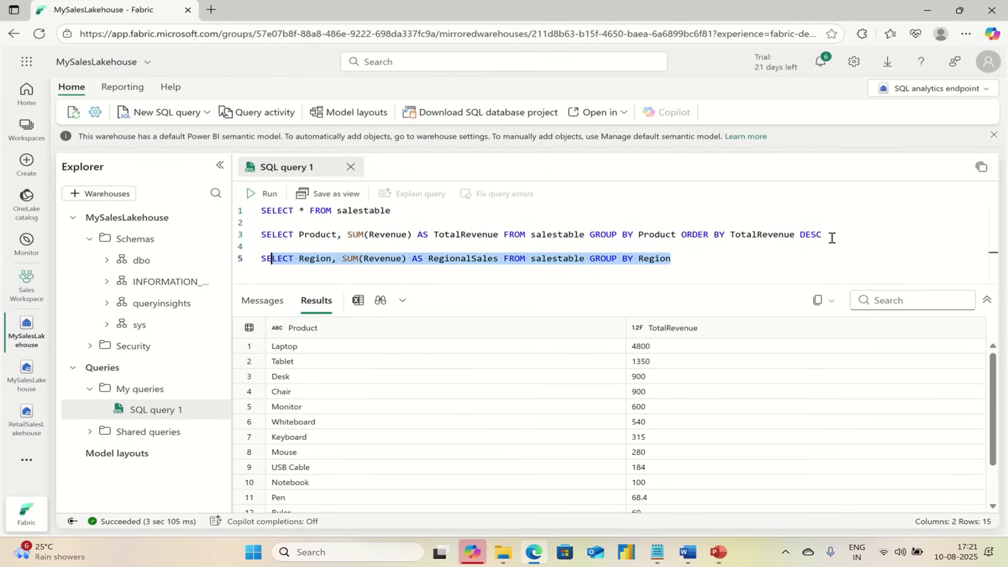
{"action": "key", "text": "shift+Left"}
Step: Run the regional revenue query on line 5 to list total revenue for West, East, South and North
{"action": "left_click", "coordinate": [262, 194]}
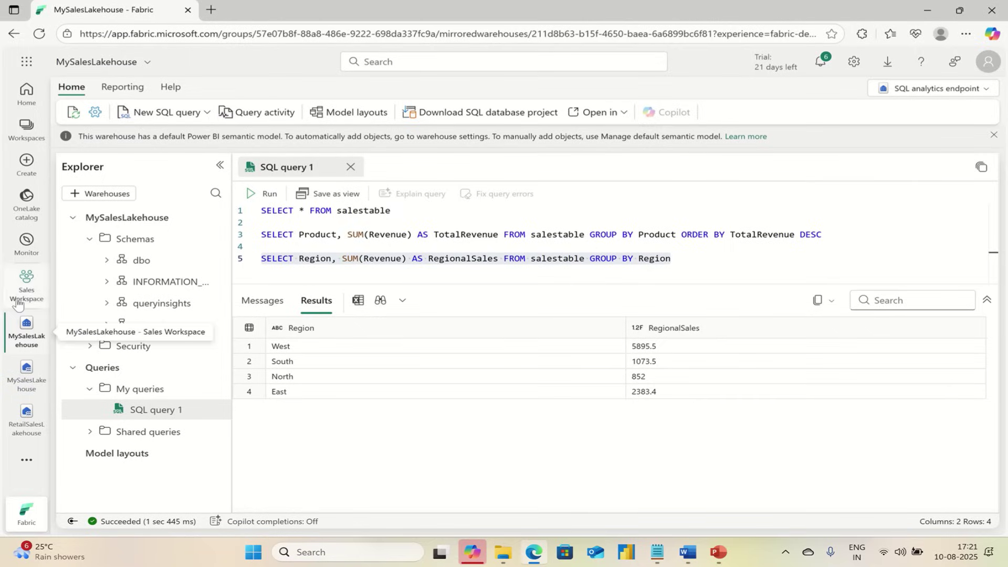
Step: Return to Sales Workspace and reopen MySalesLakehouse to preview salestable's 34 rows
{"action": "left_click", "coordinate": [19, 301]}
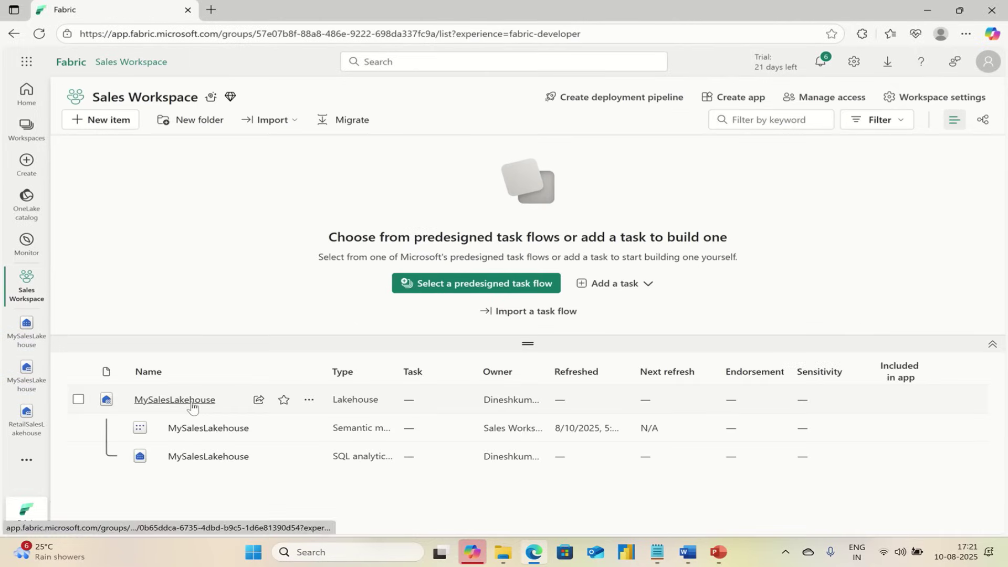
{"action": "left_click", "coordinate": [192, 405]}
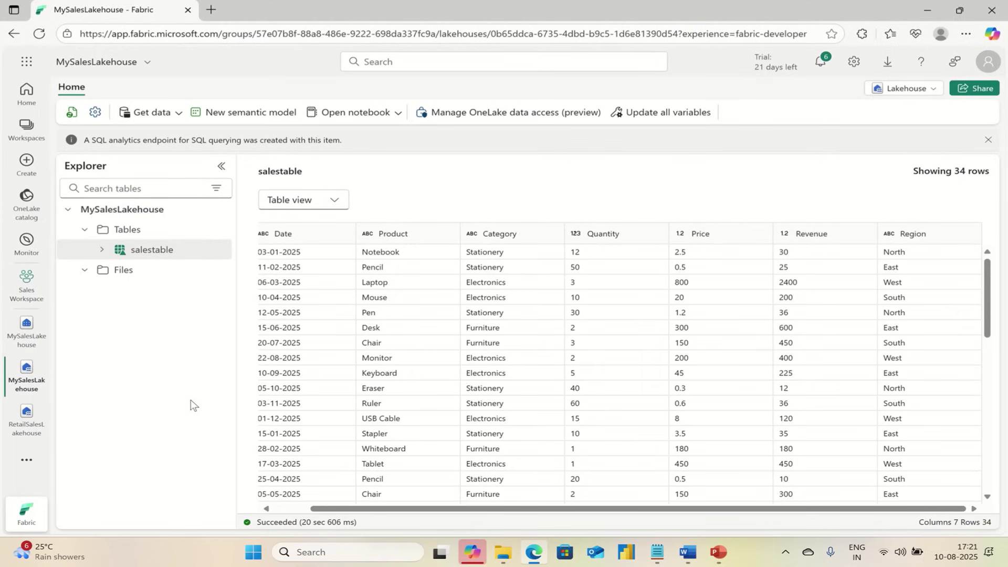